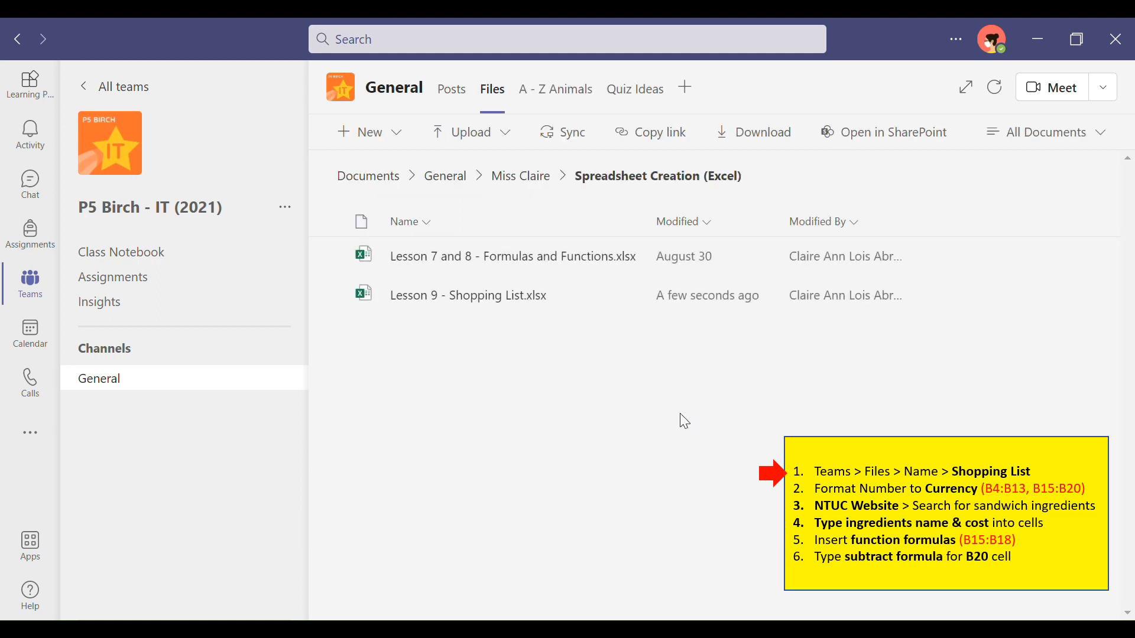
# Step: Open the "Lesson 9 - Shopping List.xlsx" workbook and dismiss the notice about new changes
pyautogui.click(474, 299)
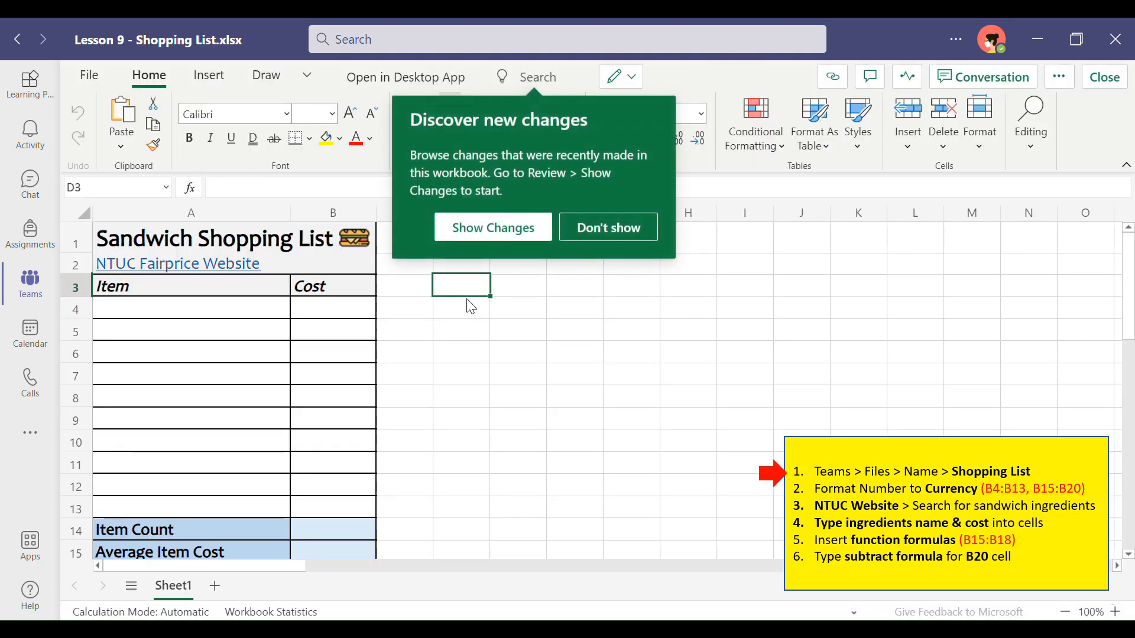
pyautogui.click(600, 232)
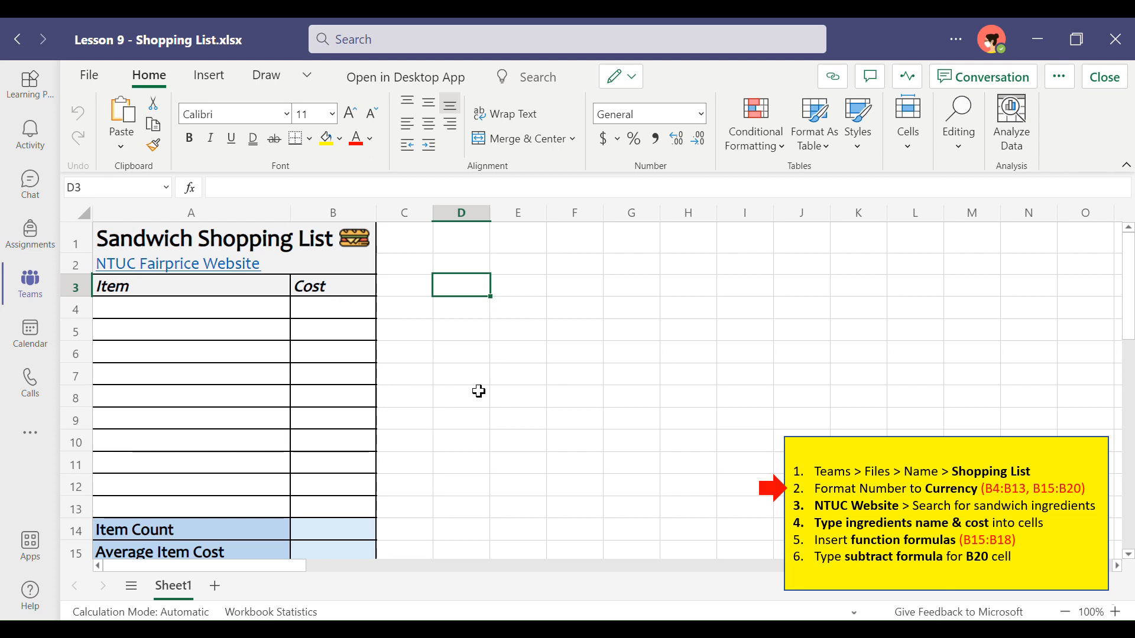
# Step: Format the item cost cells B4:B13 as Currency
pyautogui.scroll(-2, 479, 392)
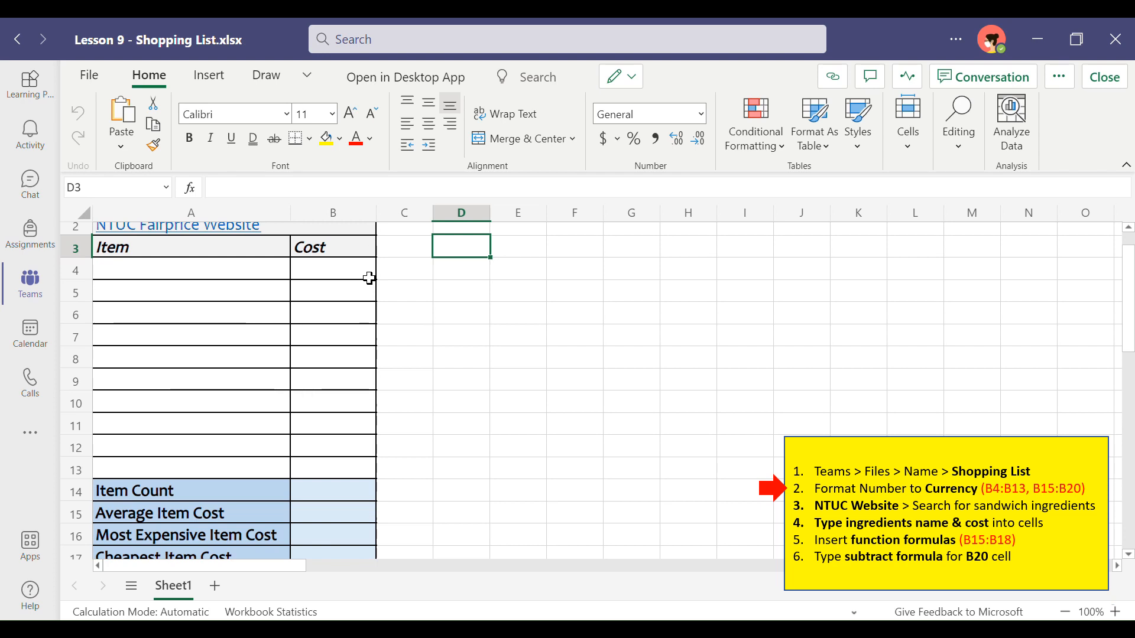
pyautogui.click(336, 278)
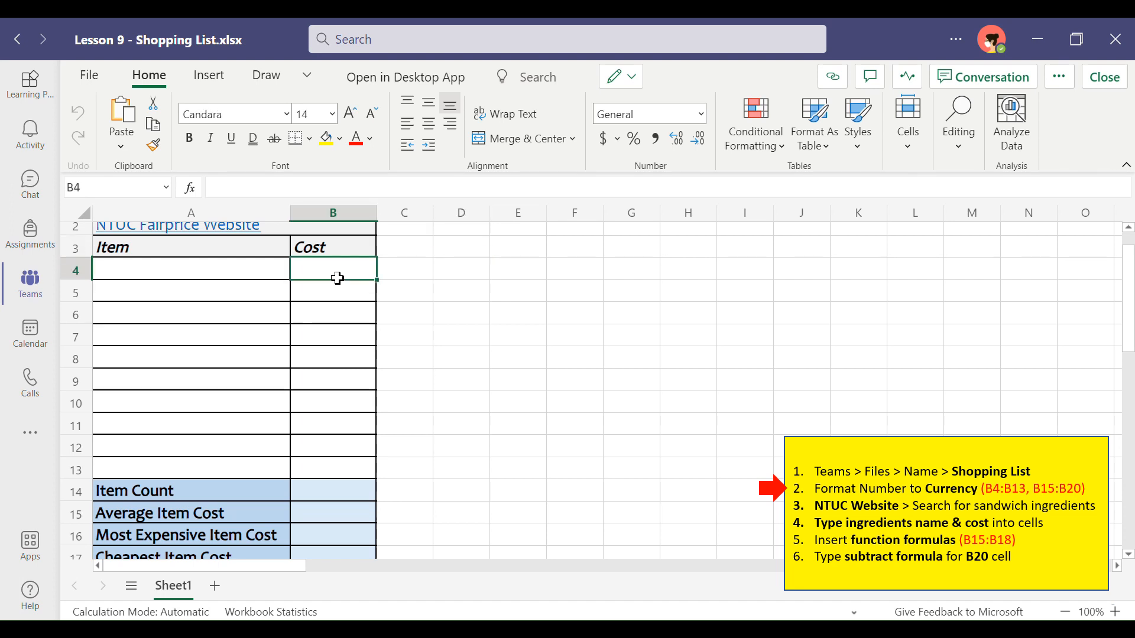
pyautogui.moveTo(337, 278); pyautogui.dragTo(333, 468)
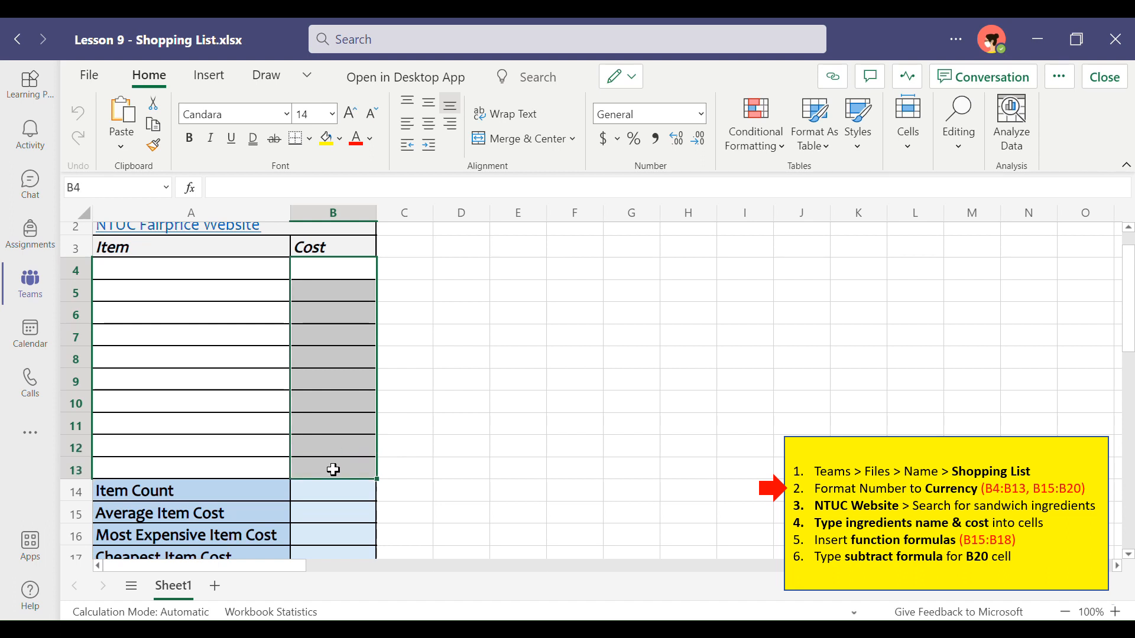
pyautogui.click(701, 119)
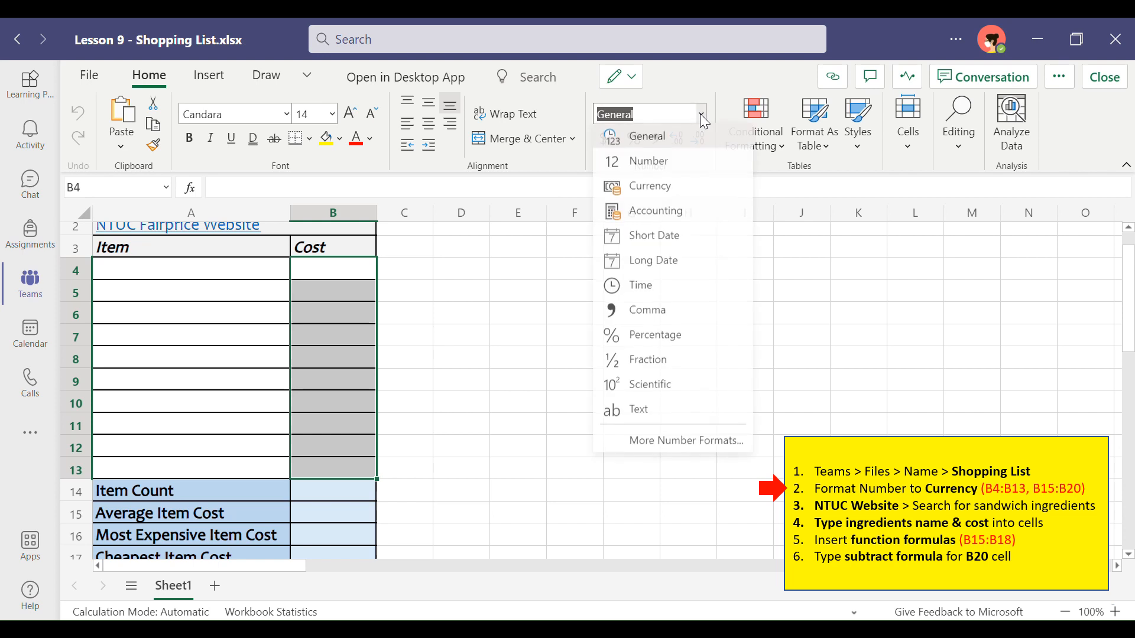
pyautogui.click(666, 200)
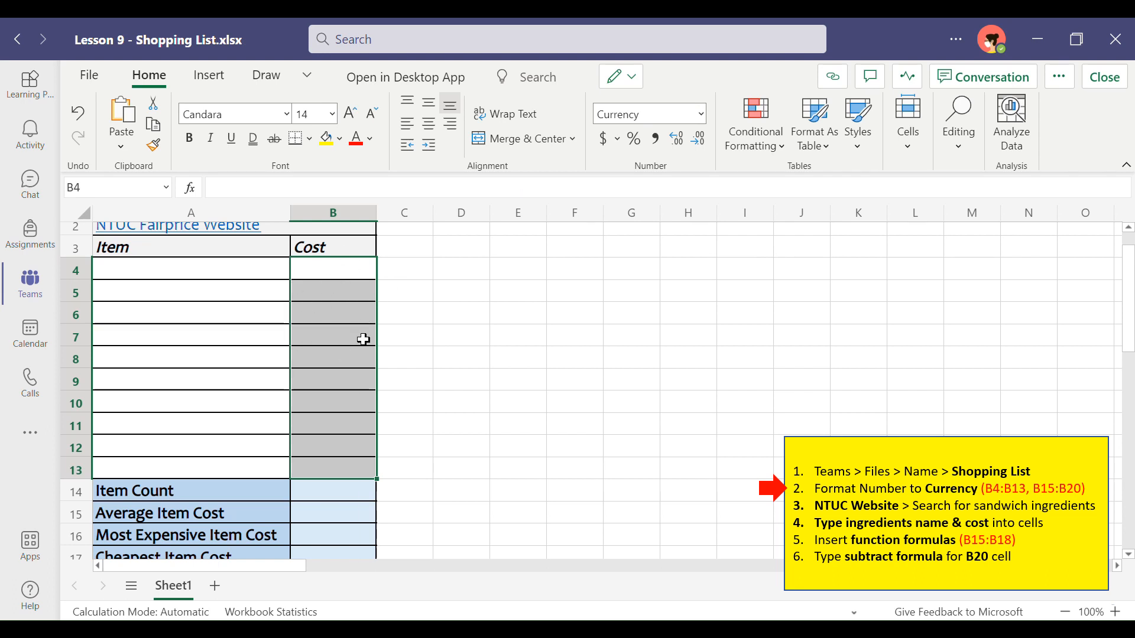
# Step: Format the summary cells B15:B20, from Average Item Cost to Difference, as Currency
pyautogui.scroll(-2, 363, 339)
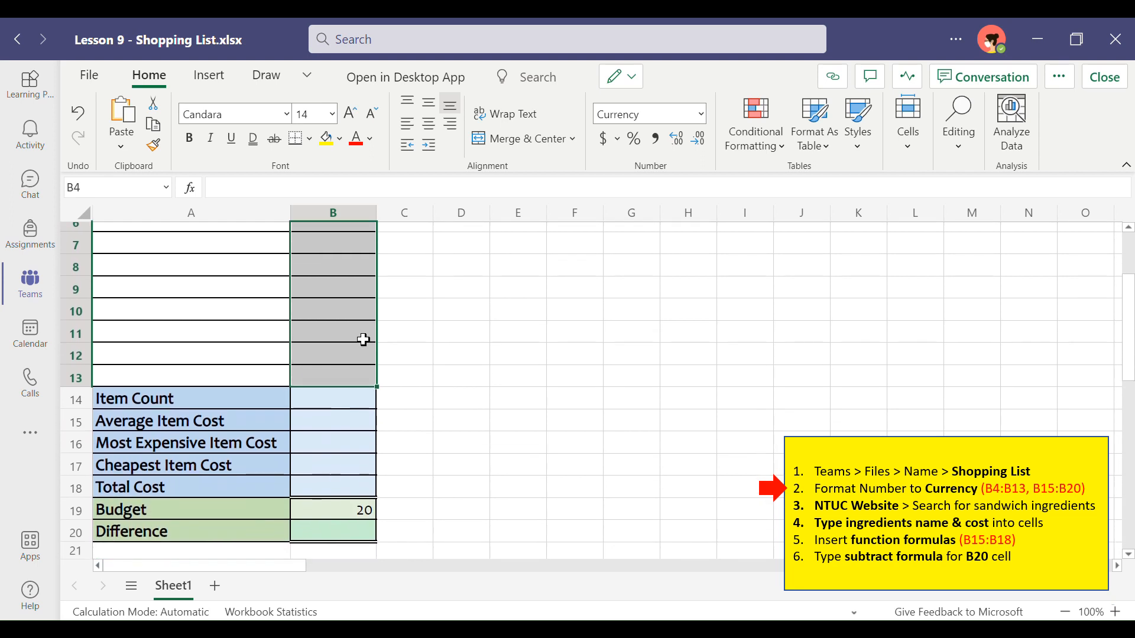
pyautogui.moveTo(342, 422); pyautogui.dragTo(338, 521)
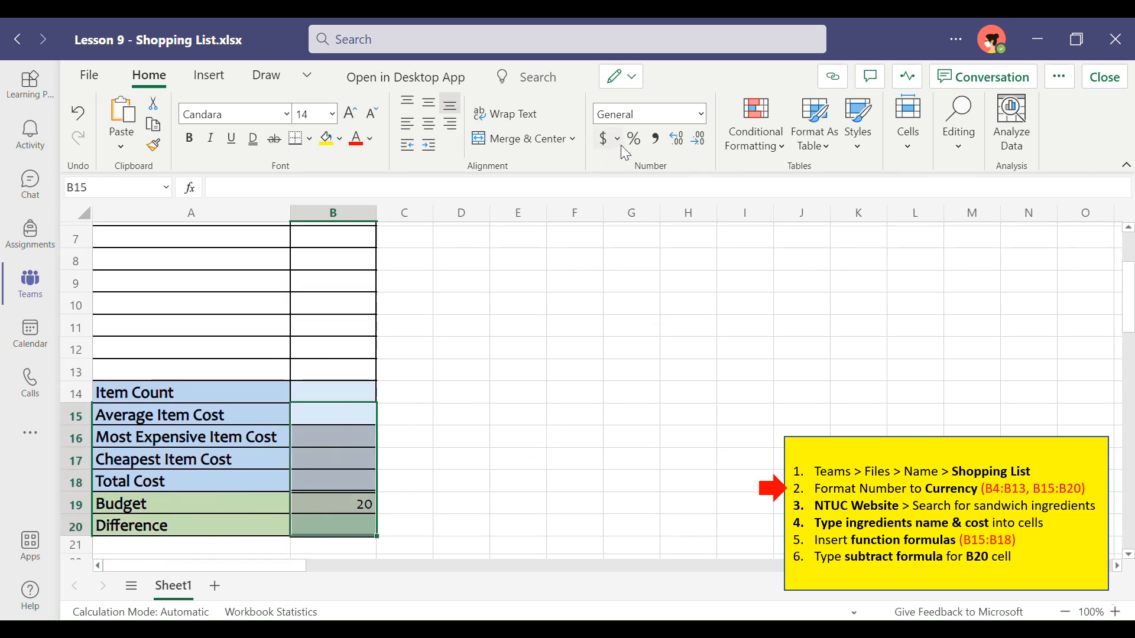
pyautogui.click(704, 116)
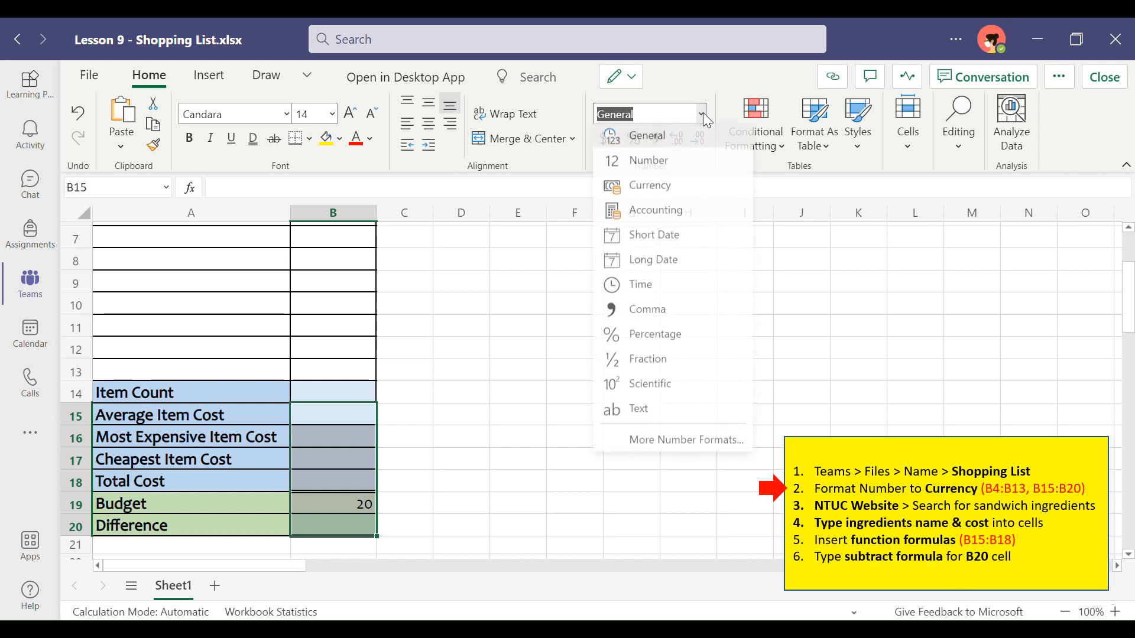
pyautogui.click(654, 185)
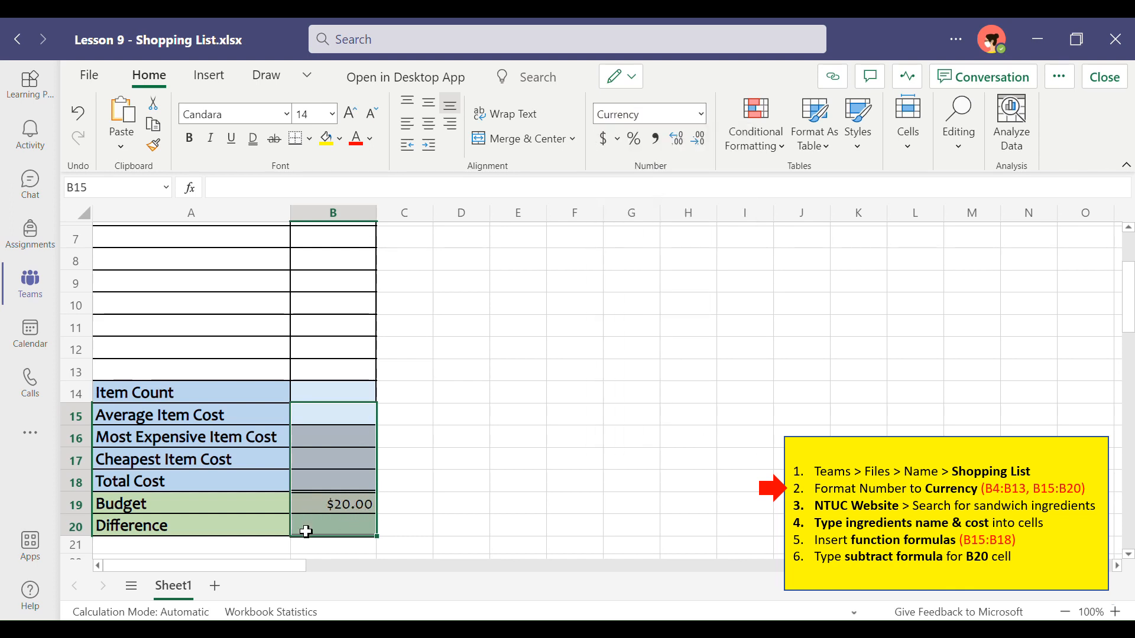
pyautogui.click(458, 477)
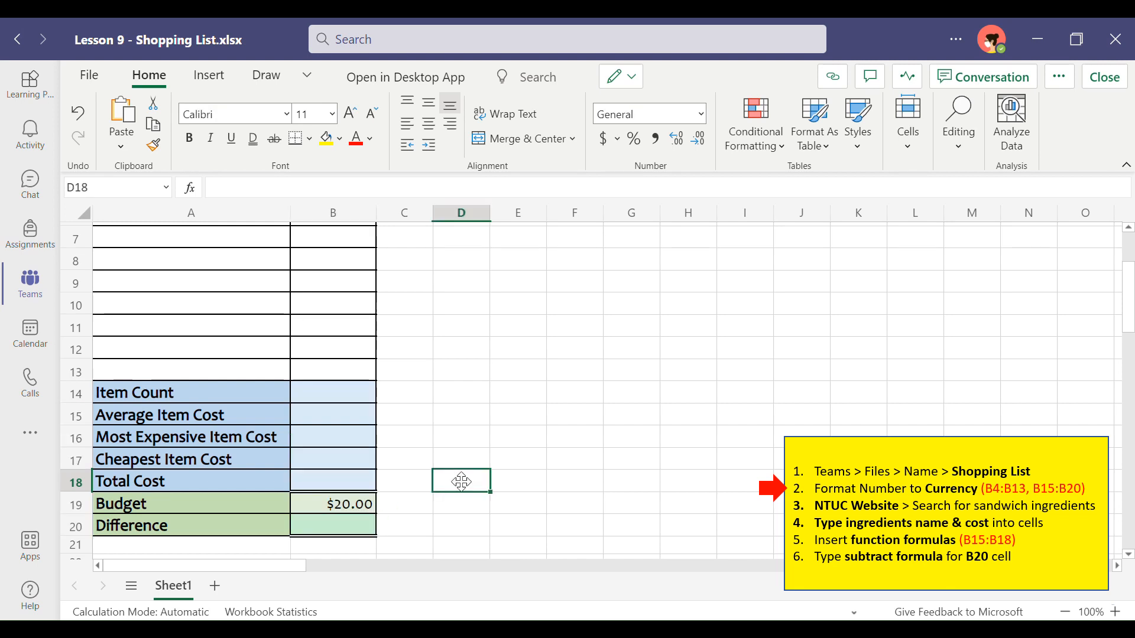
# Step: Open the NTUC Fairprice website from the link in A2 and search it for "bread"
pyautogui.scroll(3, 434, 370)
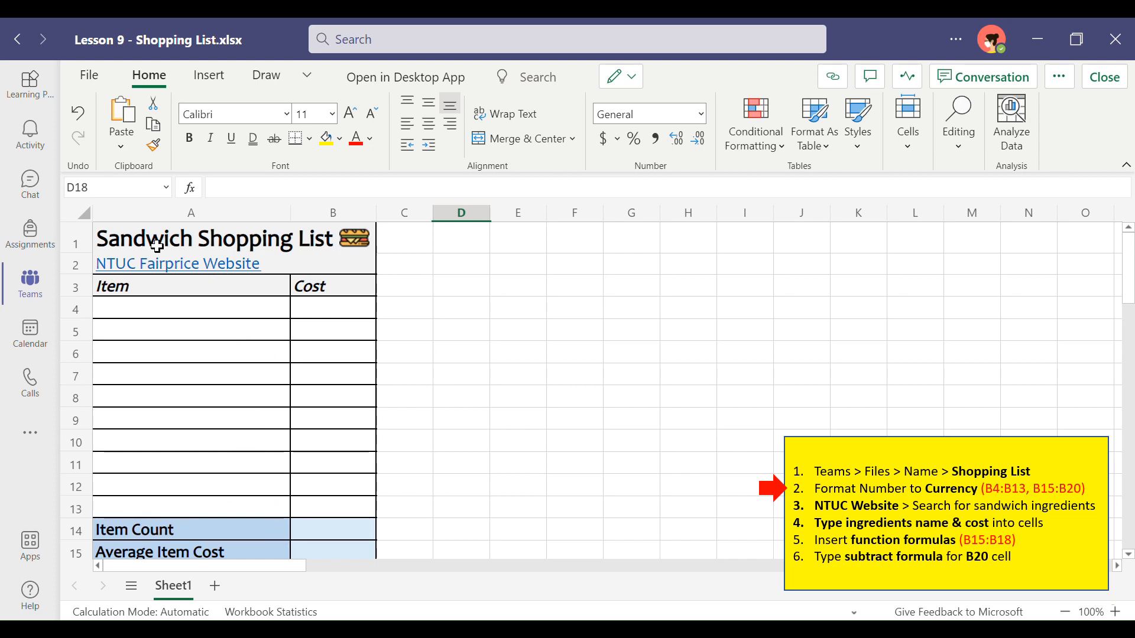
pyautogui.click(181, 273)
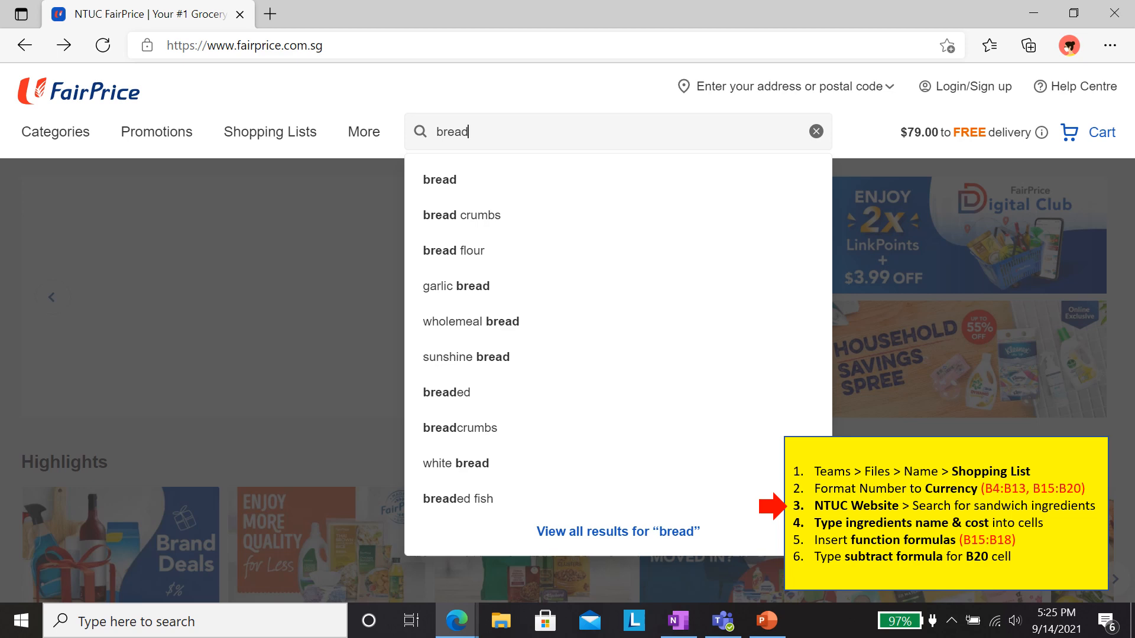
pyautogui.press('Return')
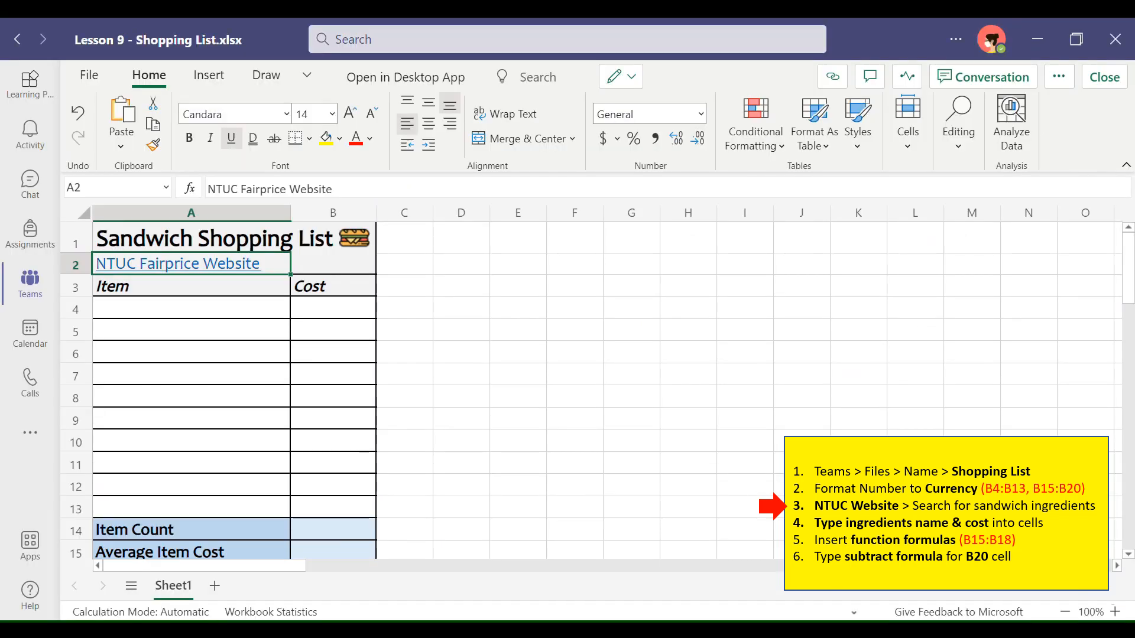
# Step: Enter "Gardenia Enriched White Bread" as the first item in A4 and widen column A to fit it
pyautogui.click(145, 309)
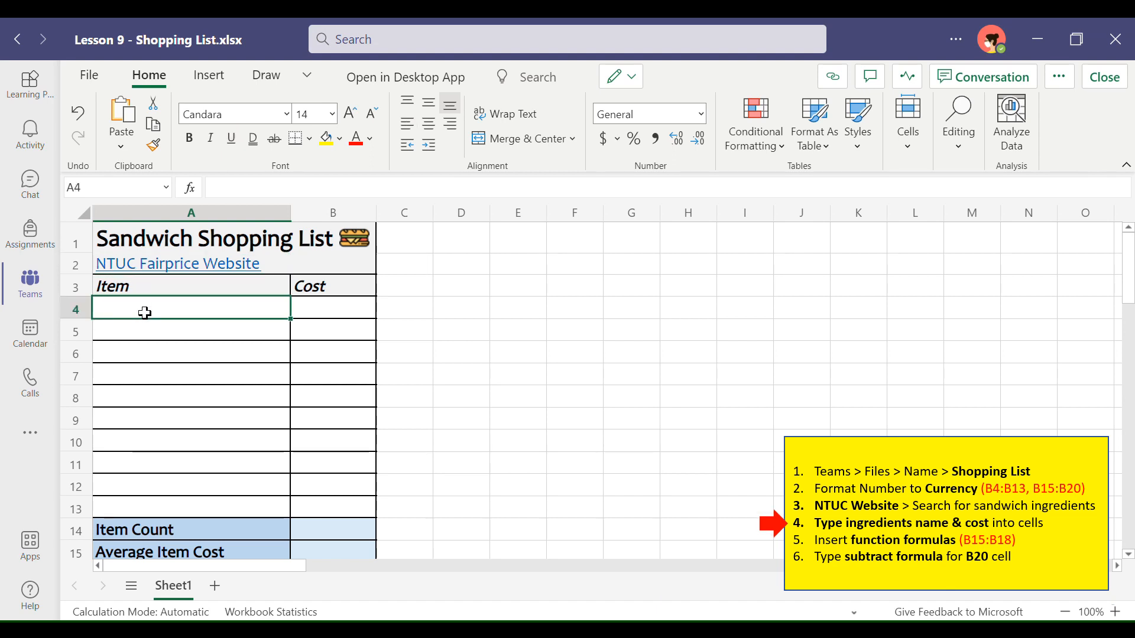
pyautogui.write('Gardenia Enri')
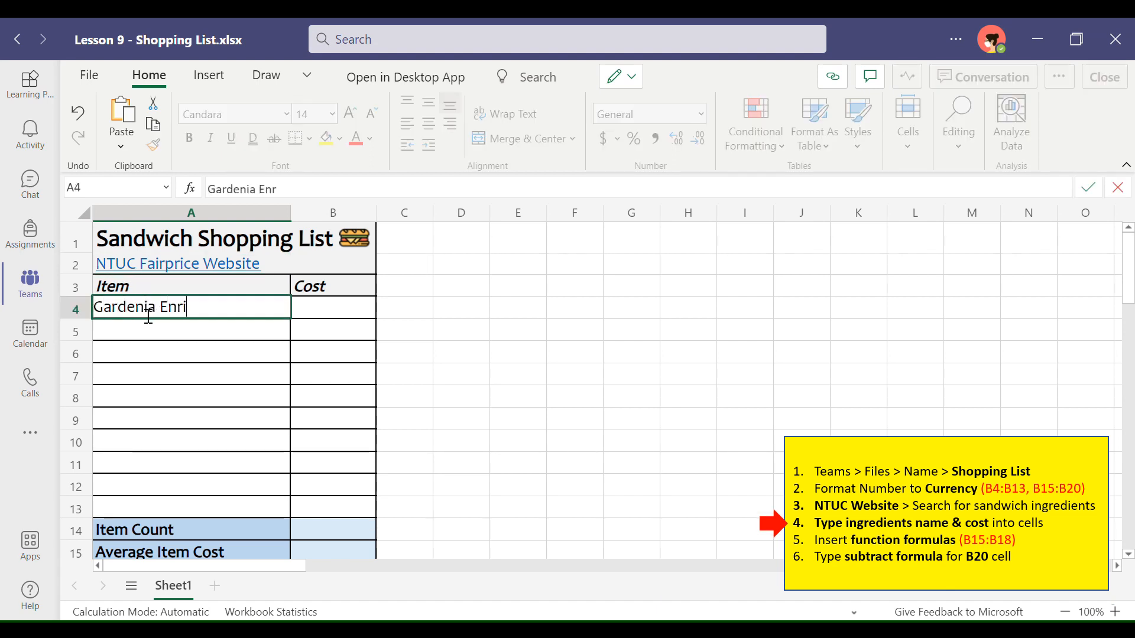
pyautogui.write('ched White Bread')
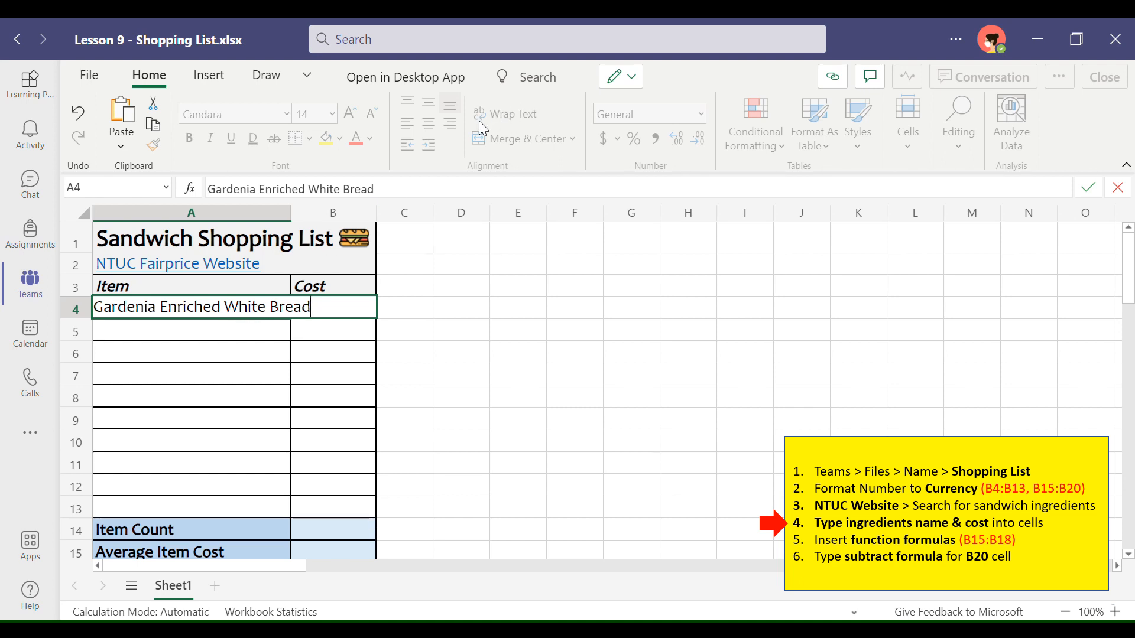
pyautogui.click(288, 214)
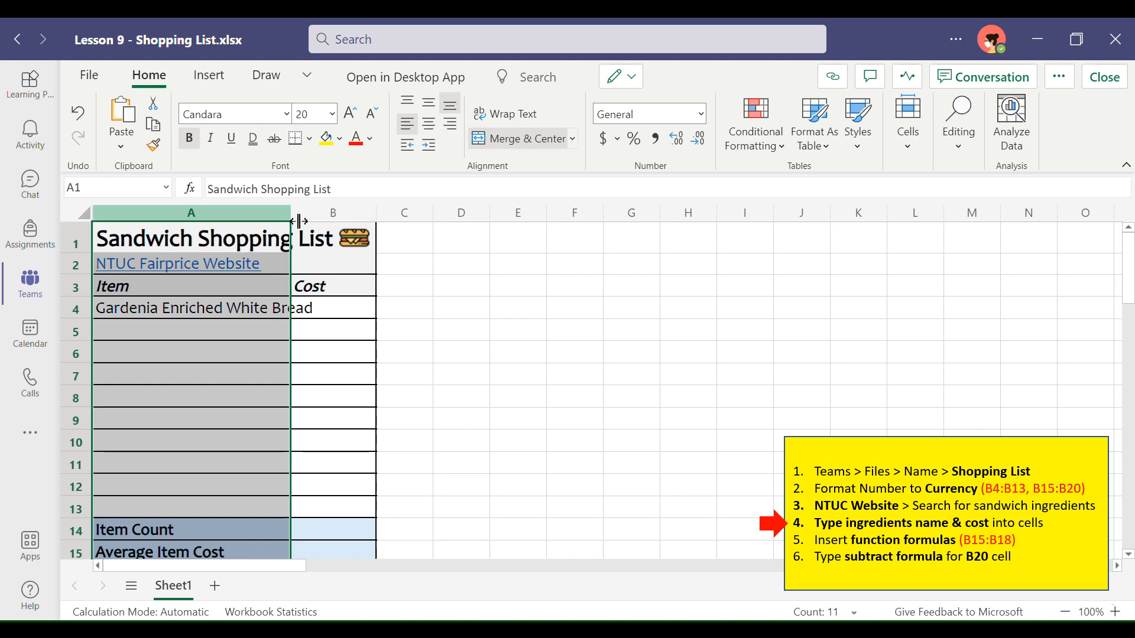
pyautogui.moveTo(299, 221); pyautogui.dragTo(331, 216)
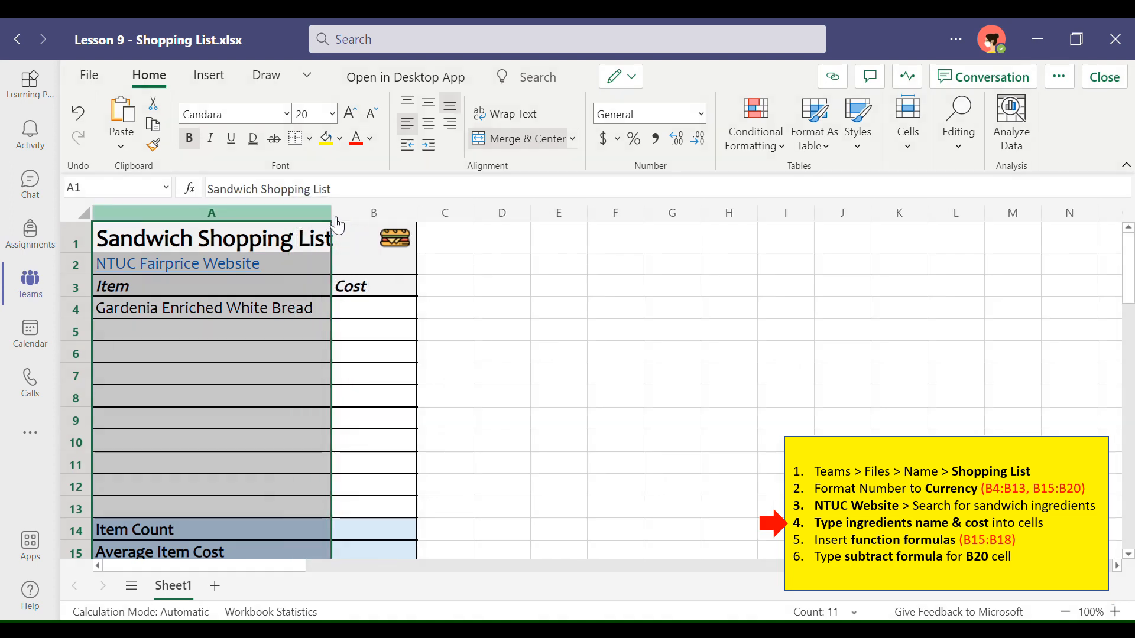
# Step: Enter 2.40 as the cost of the white bread in B4
pyautogui.click(376, 318)
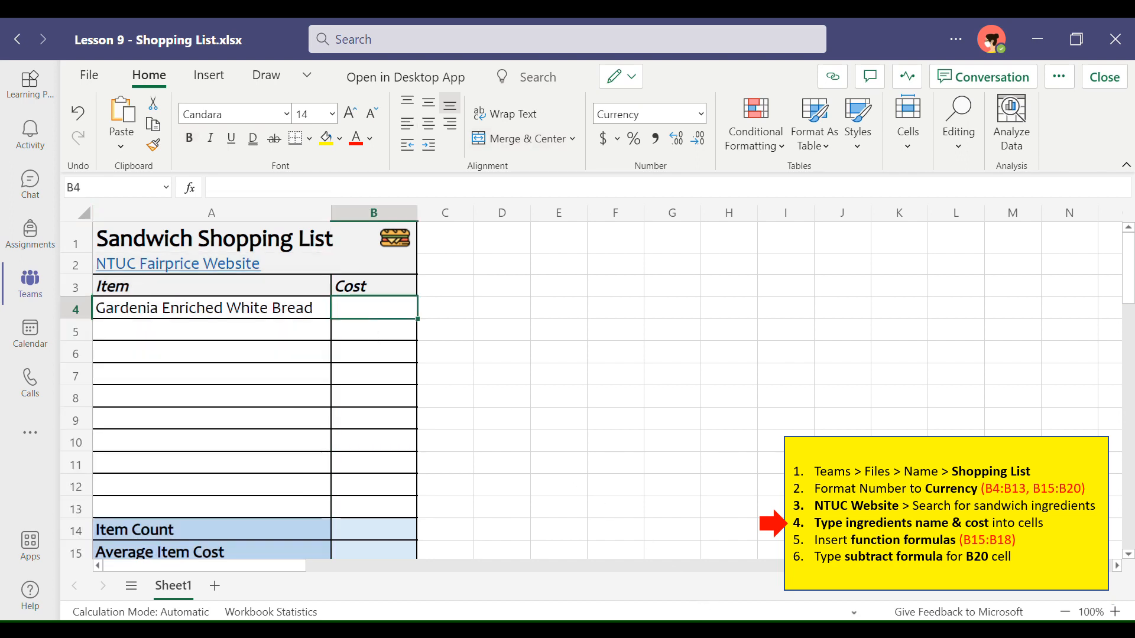
pyautogui.click(703, 630)
pyautogui.write('2.40')
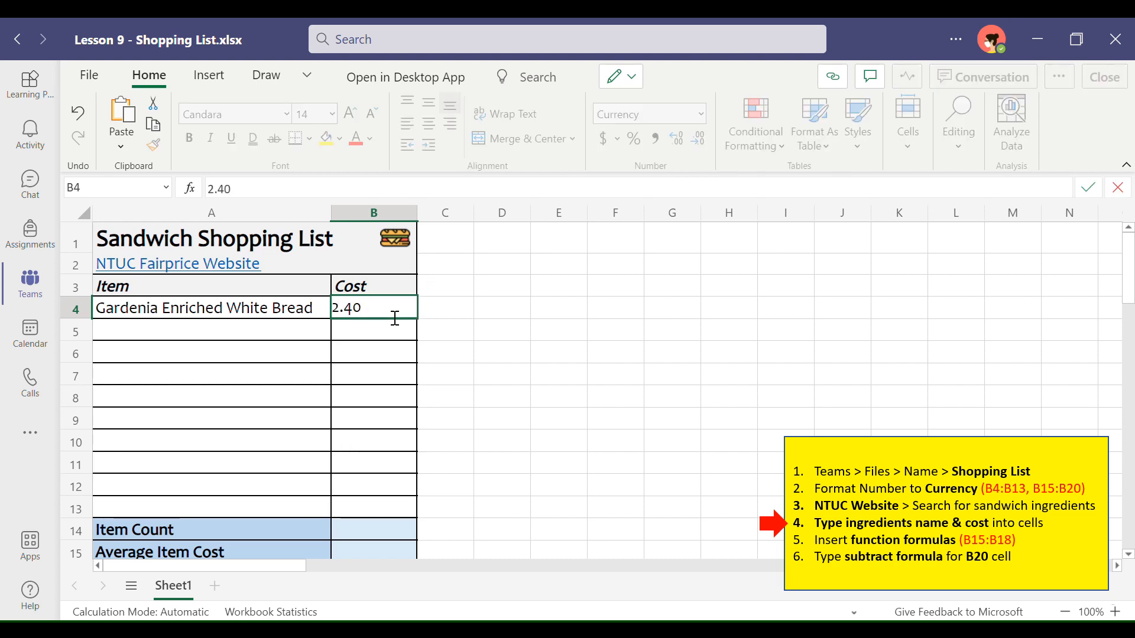
pyautogui.press('Return')
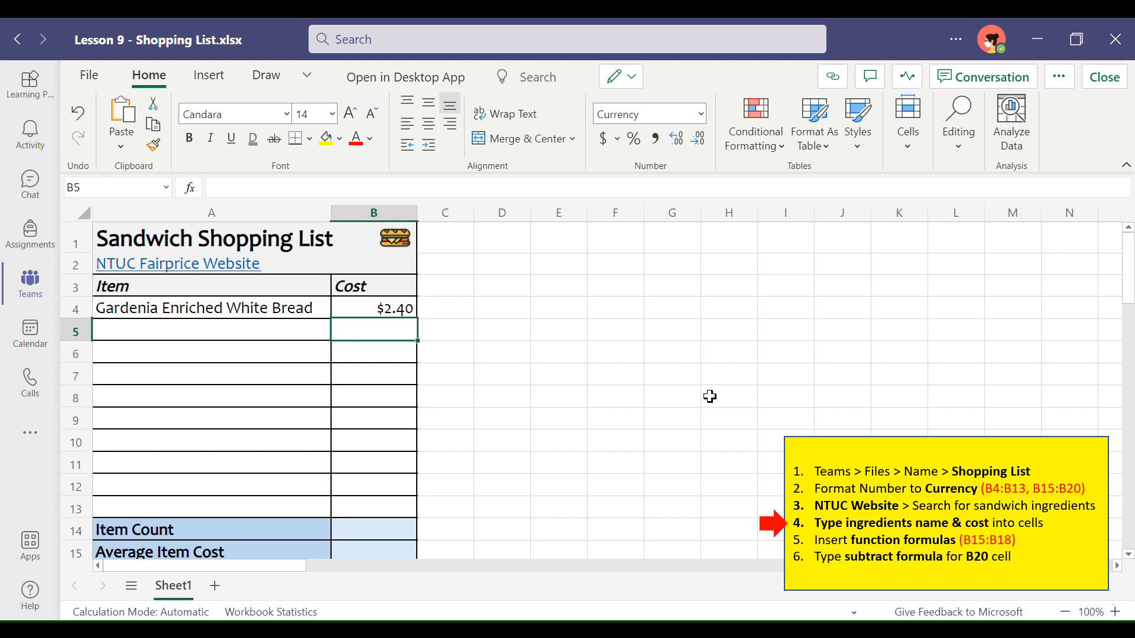
pyautogui.scroll(-1, 397, 373)
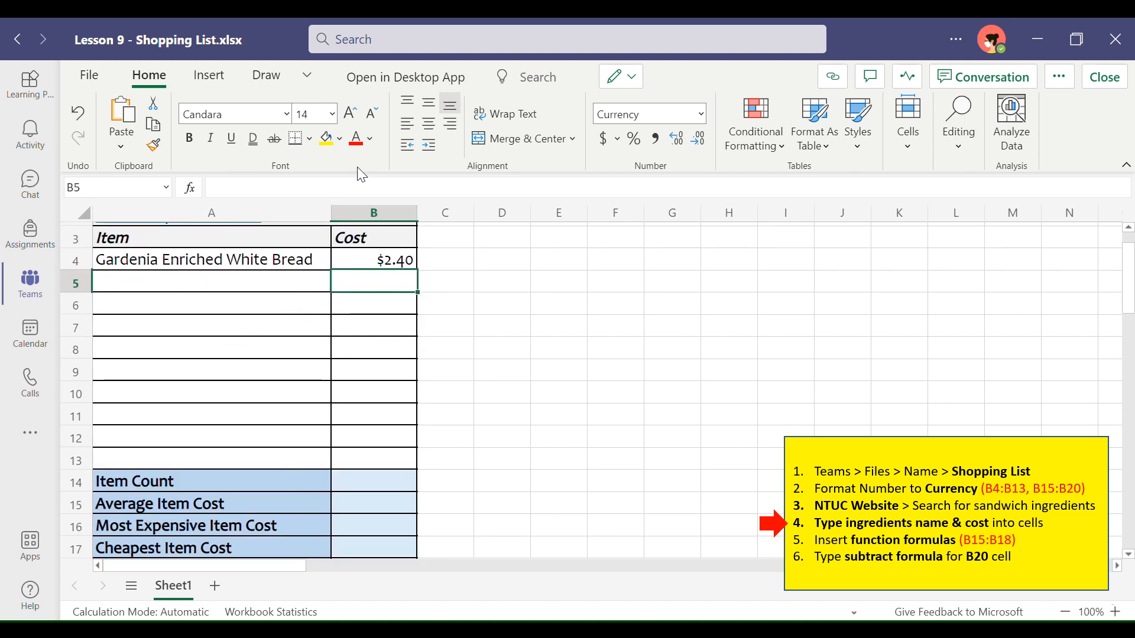
pyautogui.scroll(1, 479, 286)
pyautogui.scroll(-2, 460, 430)
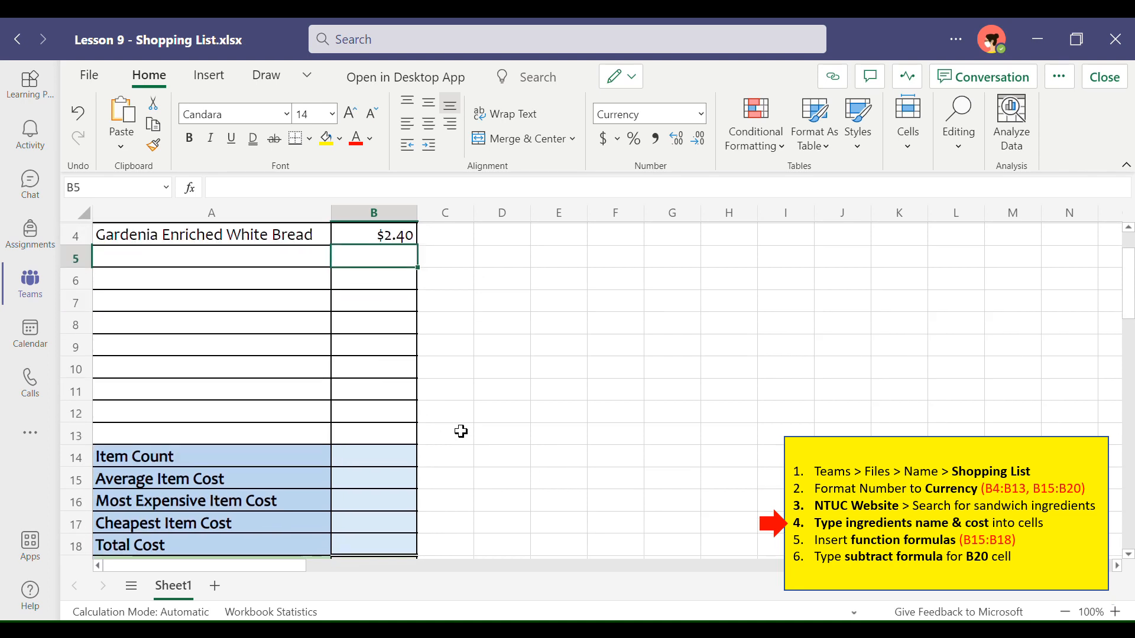
pyautogui.scroll(-1, 461, 432)
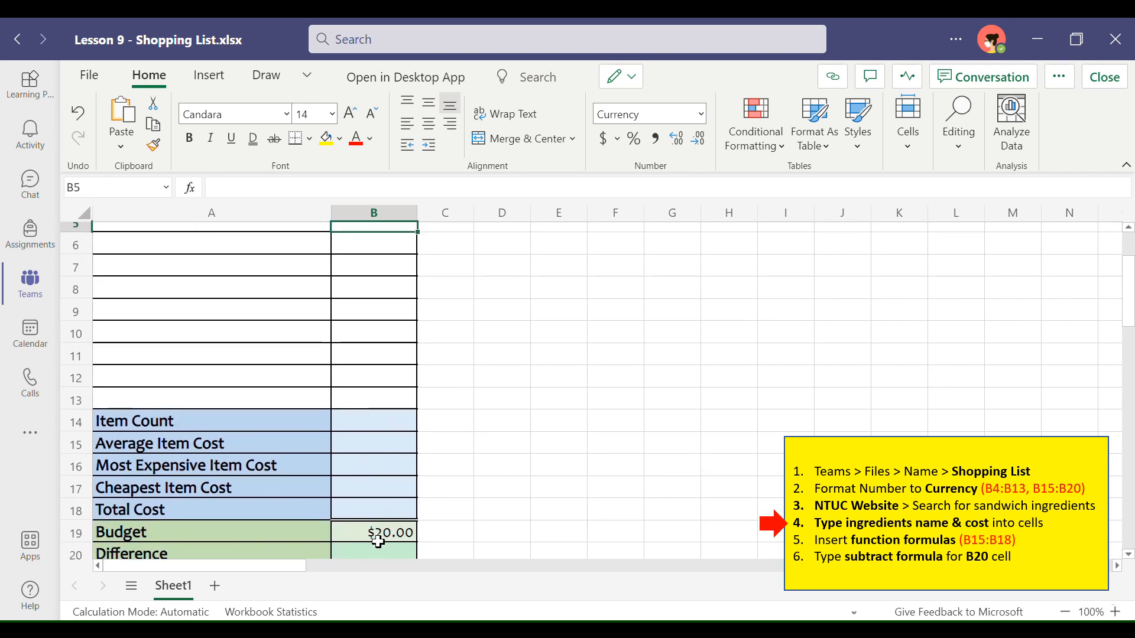
pyautogui.scroll(3, 453, 403)
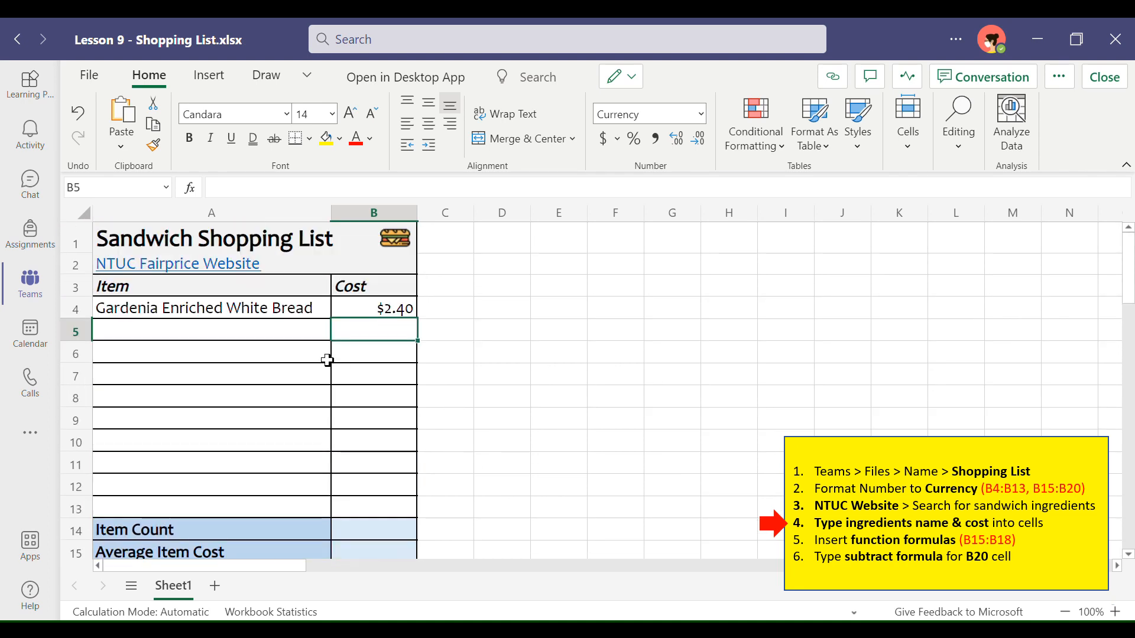
# Step: Add "Fairprice Ham - Chicken" as the second item in row 5 with a cost of 2.15
pyautogui.click(243, 339)
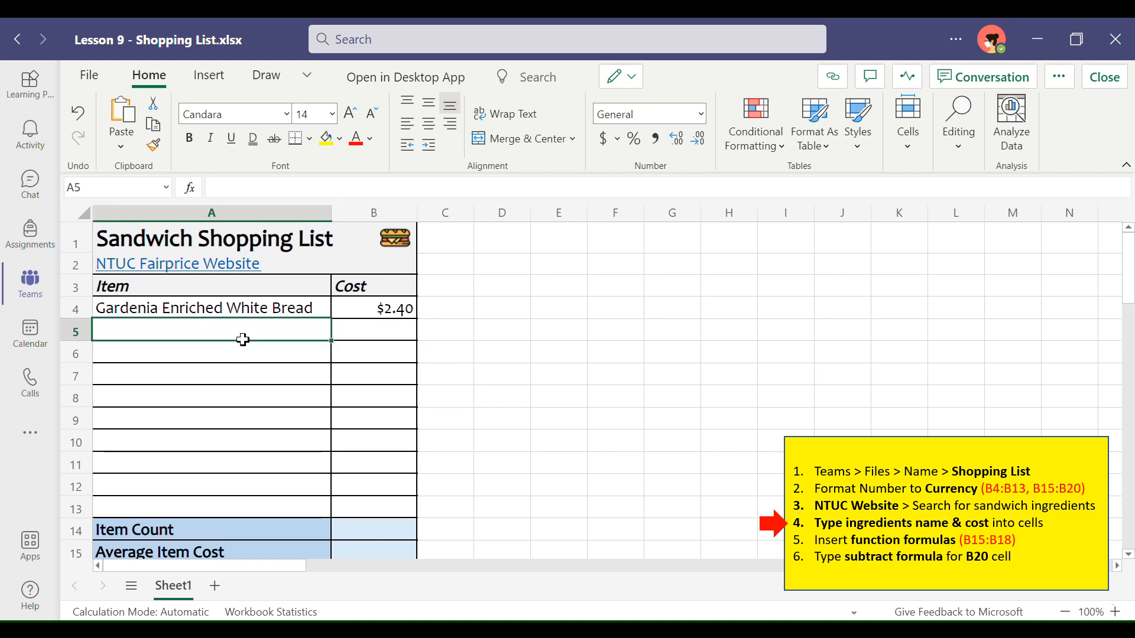
pyautogui.write('Fairprice ')
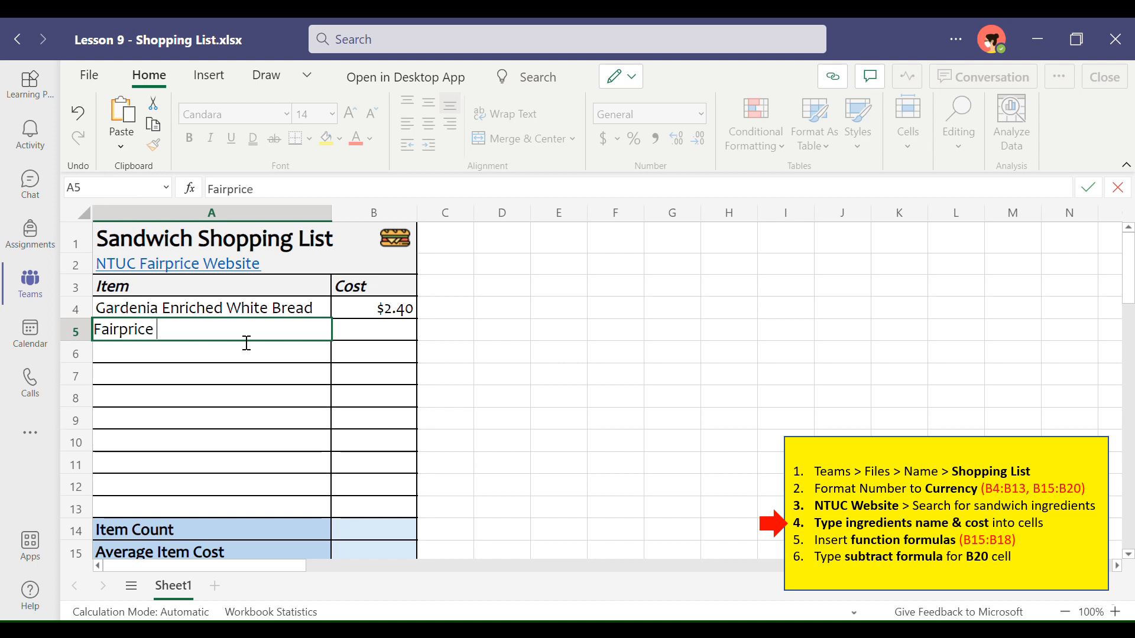
pyautogui.write('HHam - Chicken')
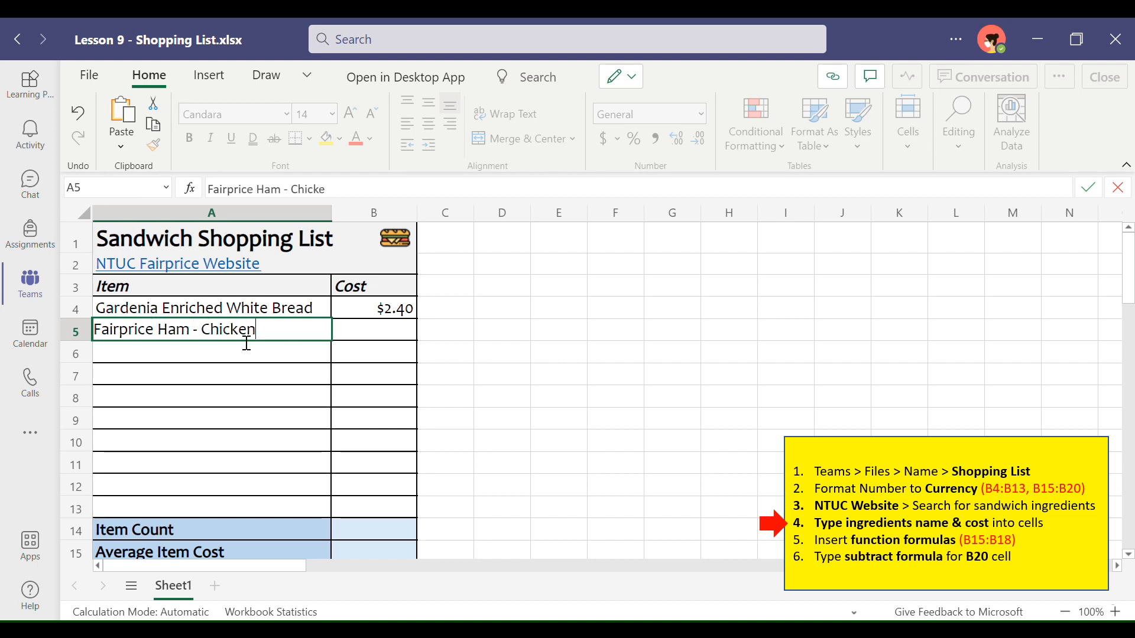
pyautogui.press('Tab')
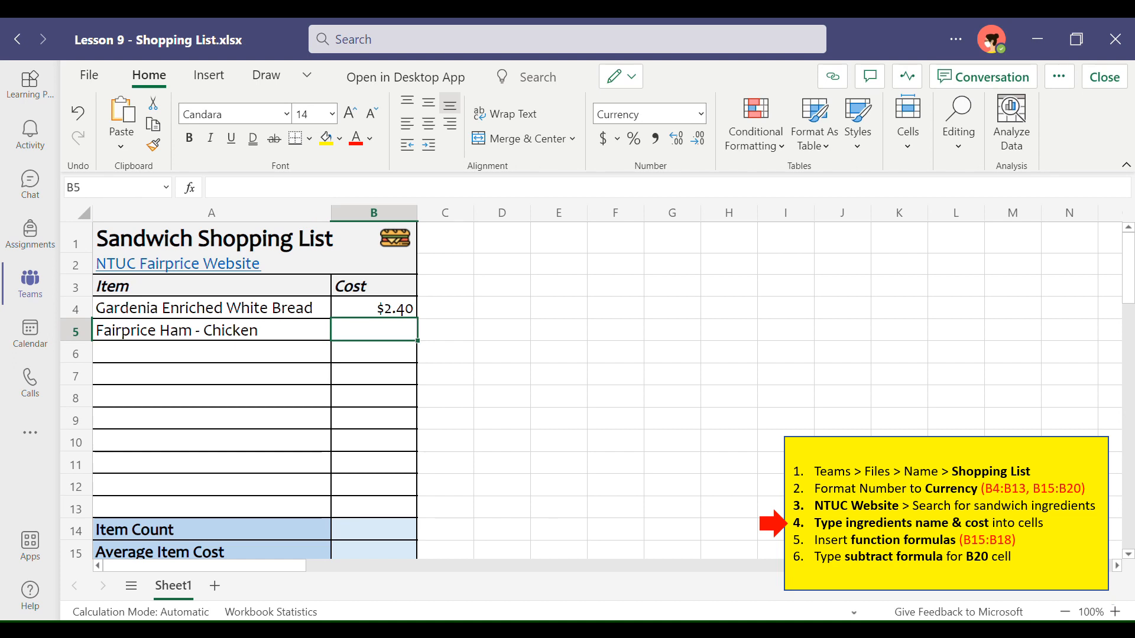
pyautogui.write('2.15')
pyautogui.press('Return')
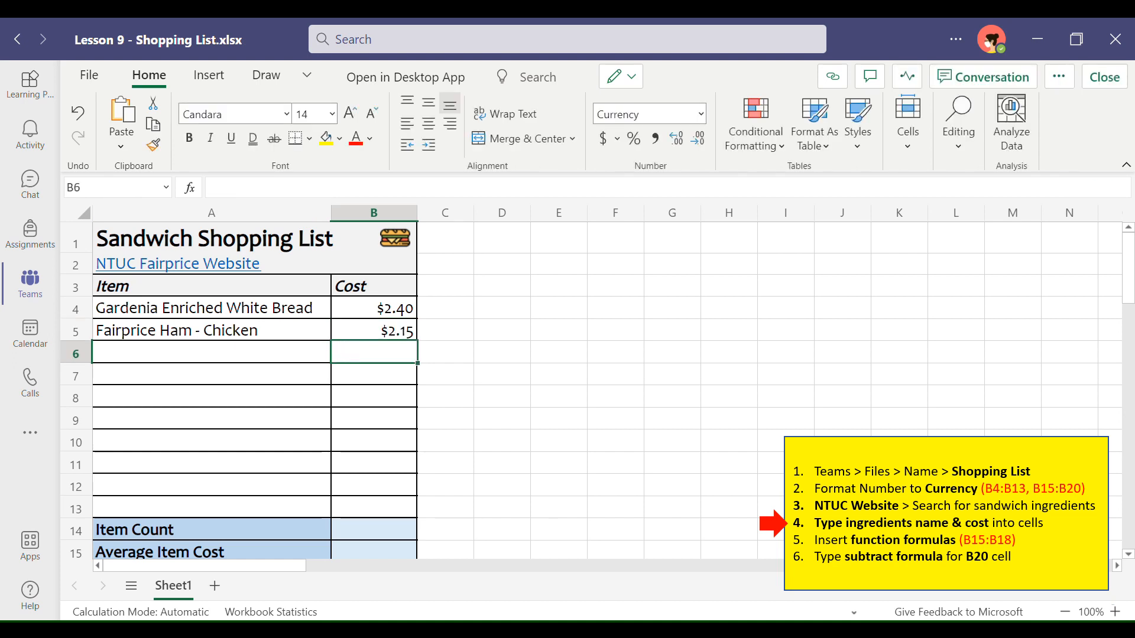
# Step: Add "Mustard Sauce" as the third item in row 6 with a cost of 3
pyautogui.click(240, 359)
pyautogui.write('M')
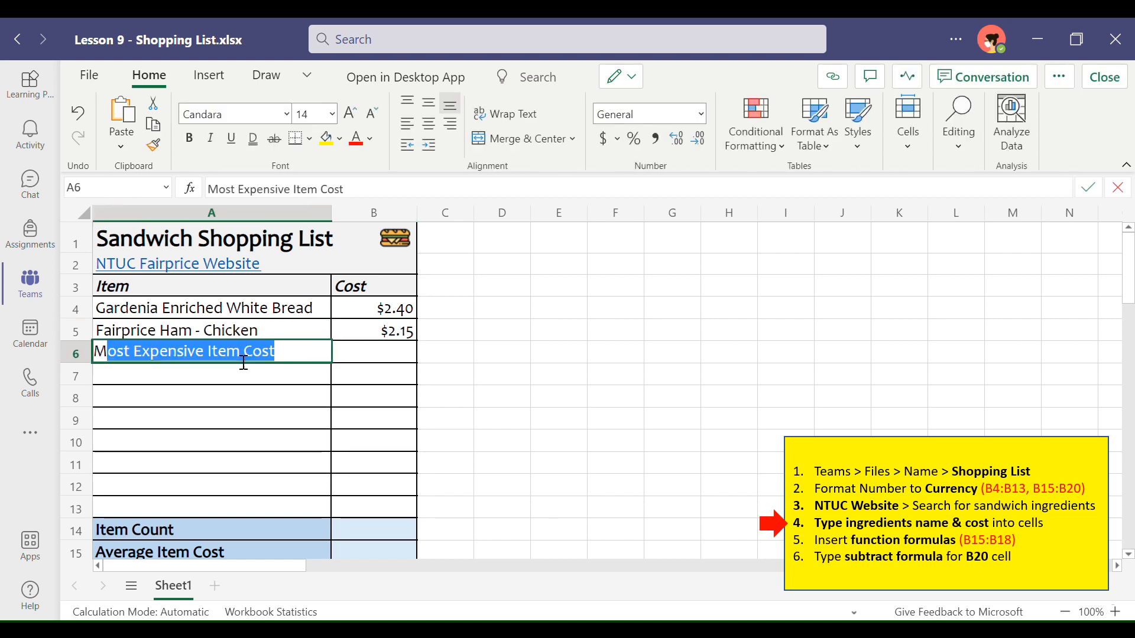
pyautogui.write('ustard Sauce')
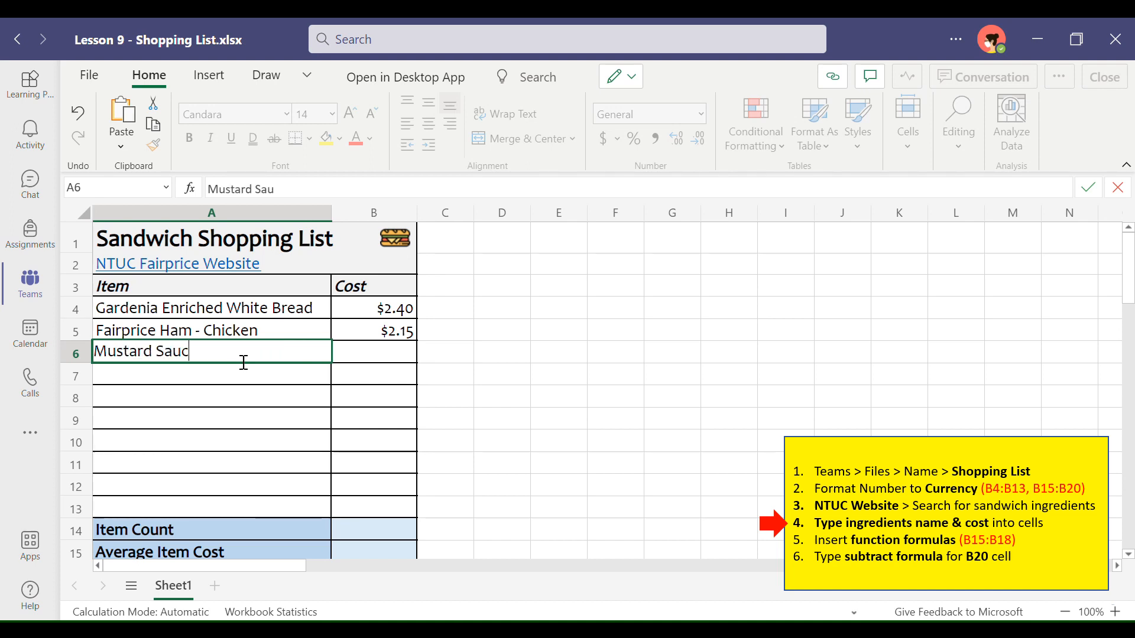
pyautogui.click(371, 360)
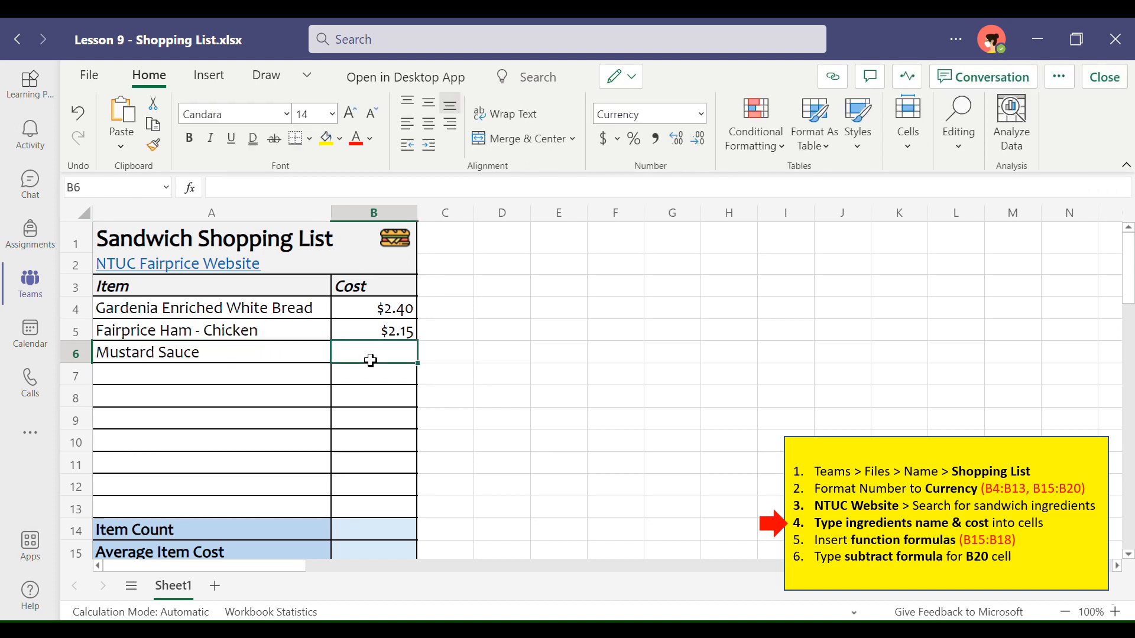
pyautogui.write('3')
pyautogui.press('Return')
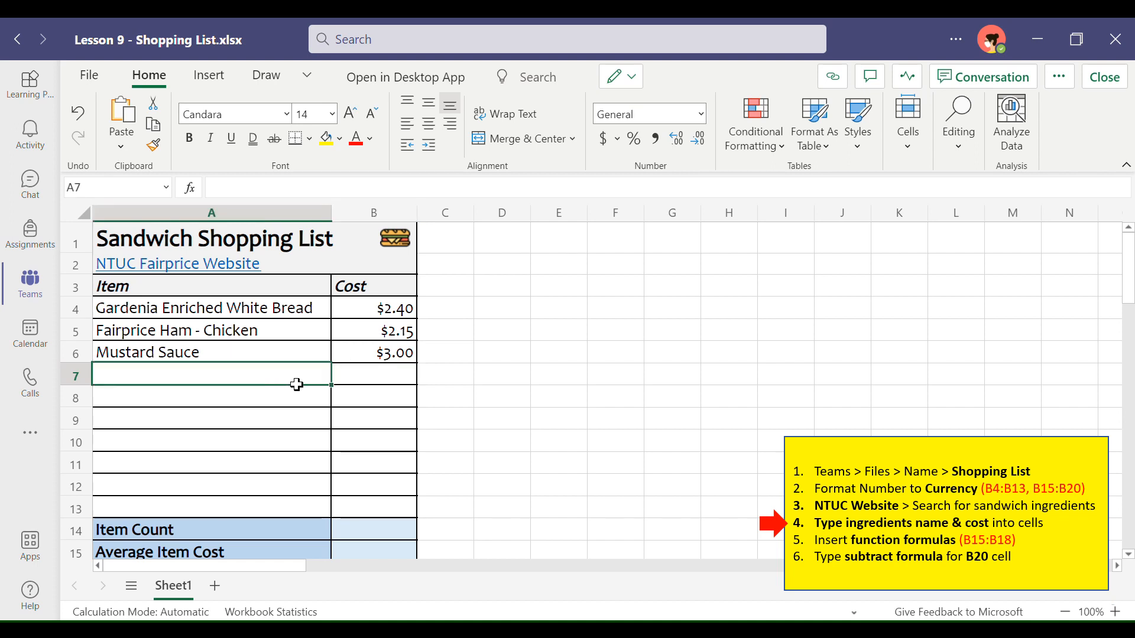
# Step: Add "Iceberg Lettuce" as the fourth item in row 7 with a cost of 1.40
pyautogui.click(297, 384)
pyautogui.write('Lettuce')
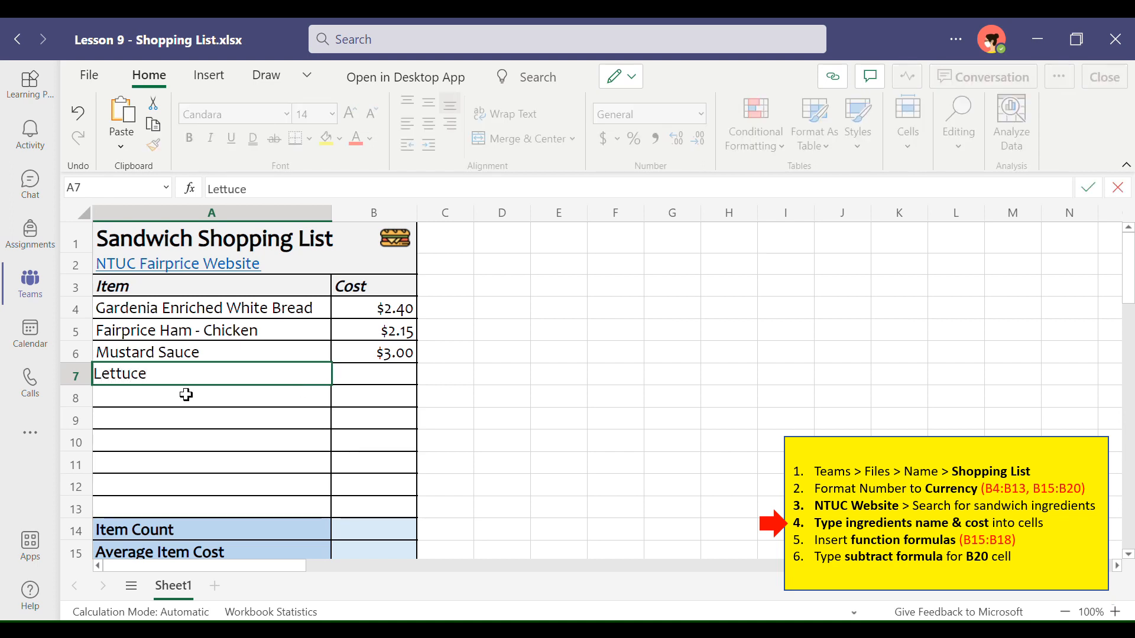
pyautogui.write('Iceberge')
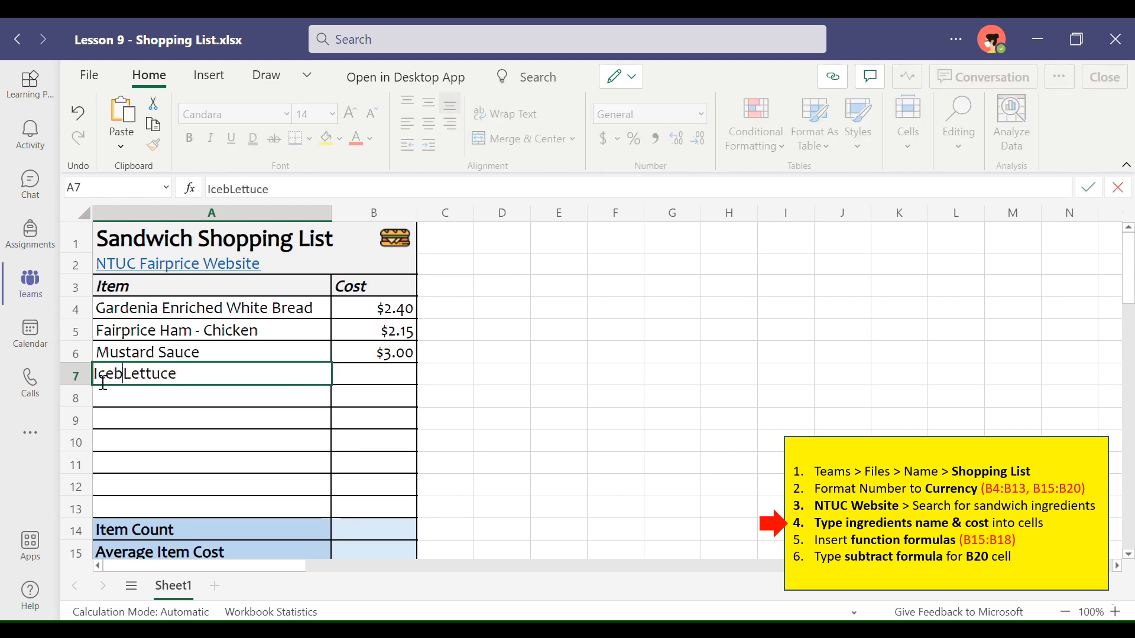
pyautogui.press('BackSpace')
pyautogui.press('BackSpace')
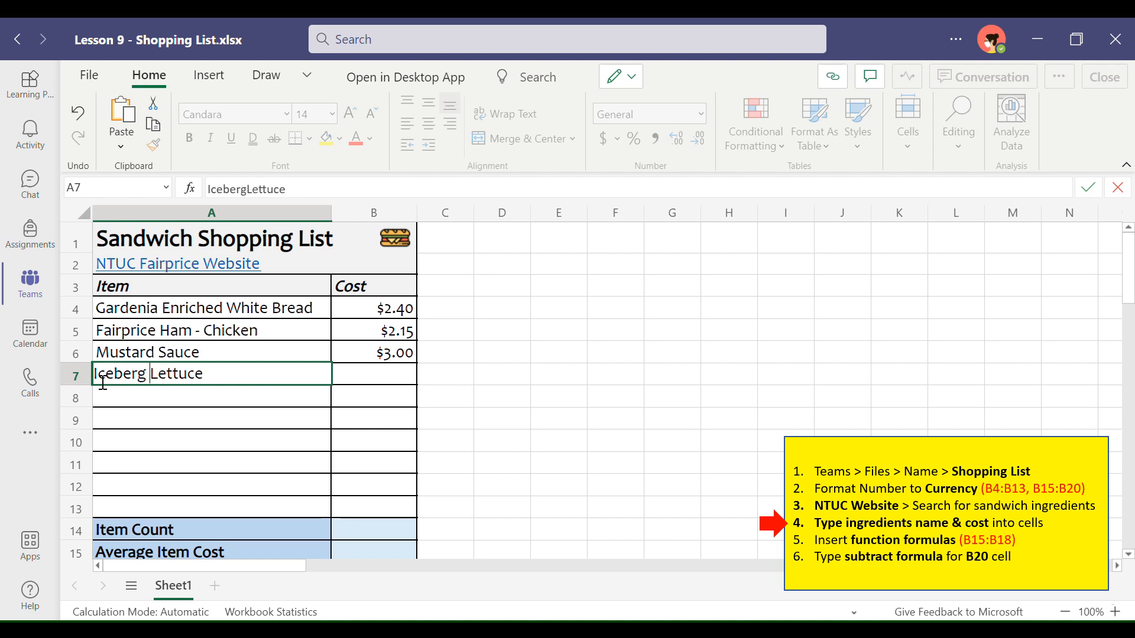
pyautogui.click(358, 384)
pyautogui.write('1.40')
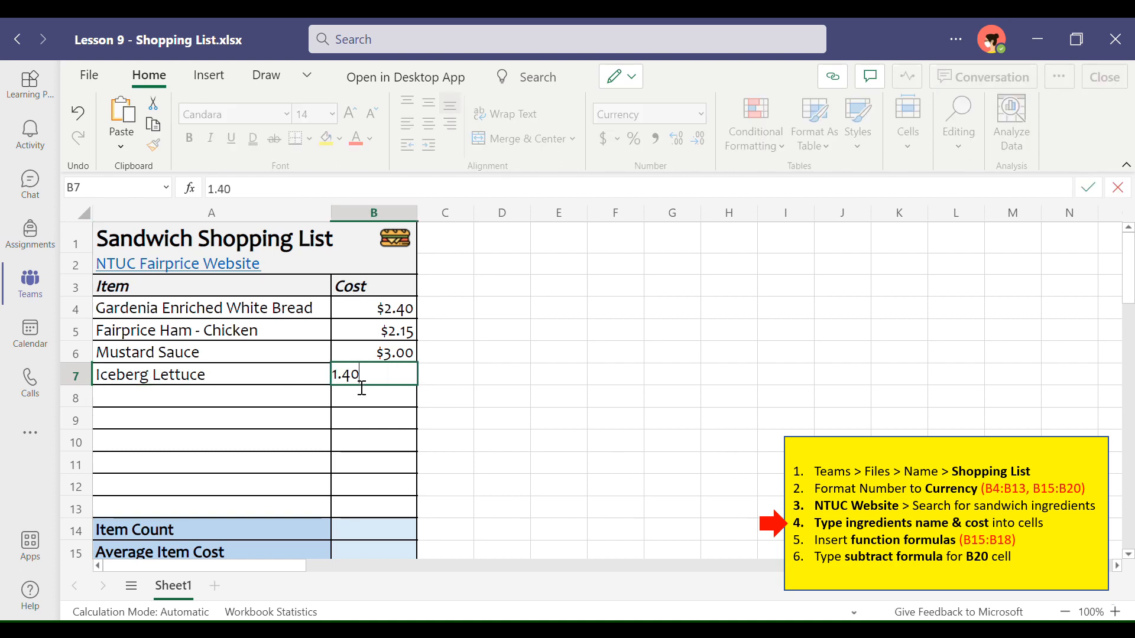
pyautogui.press('Return')
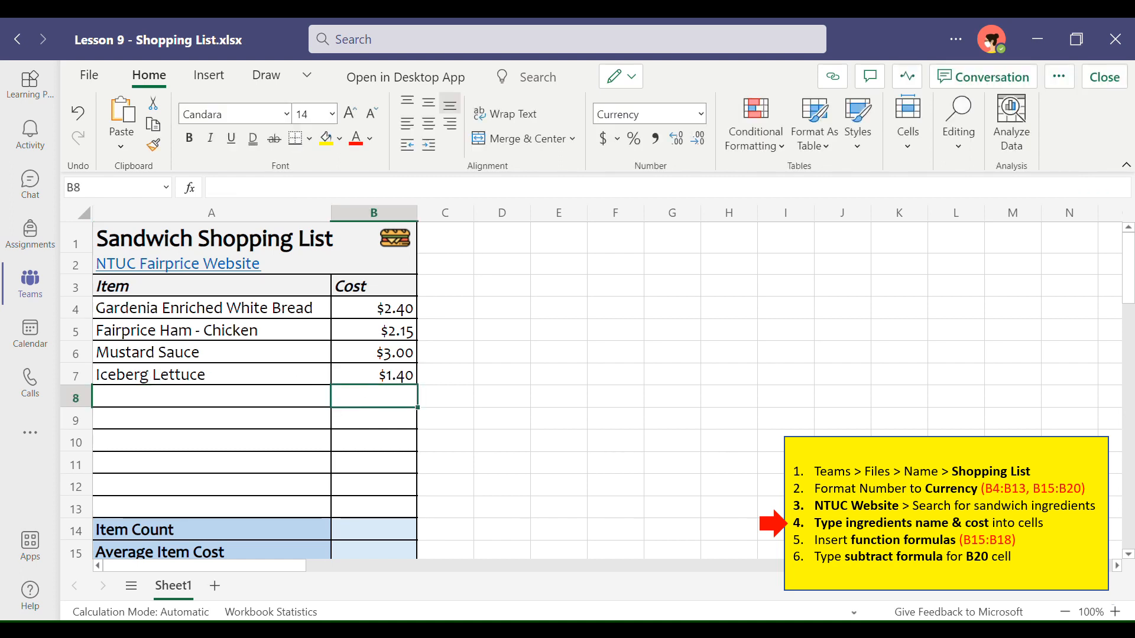
# Step: Add "Cherry Tomatoes" as the fifth item in row 8 with a cost of 2.15
pyautogui.click(245, 406)
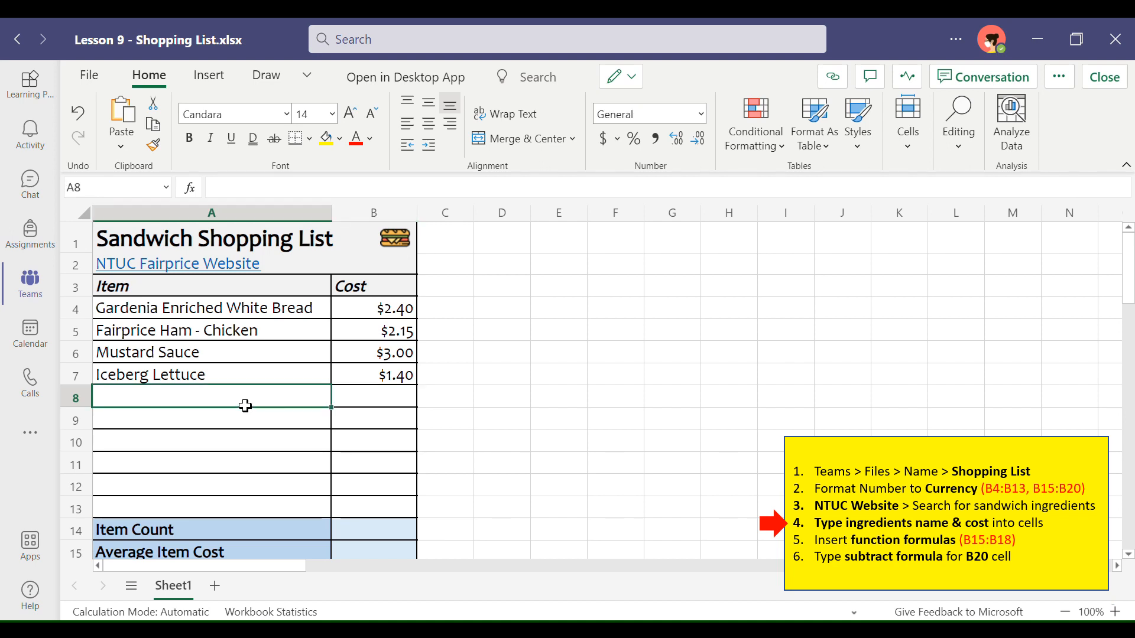
pyautogui.write('Cherry Toma')
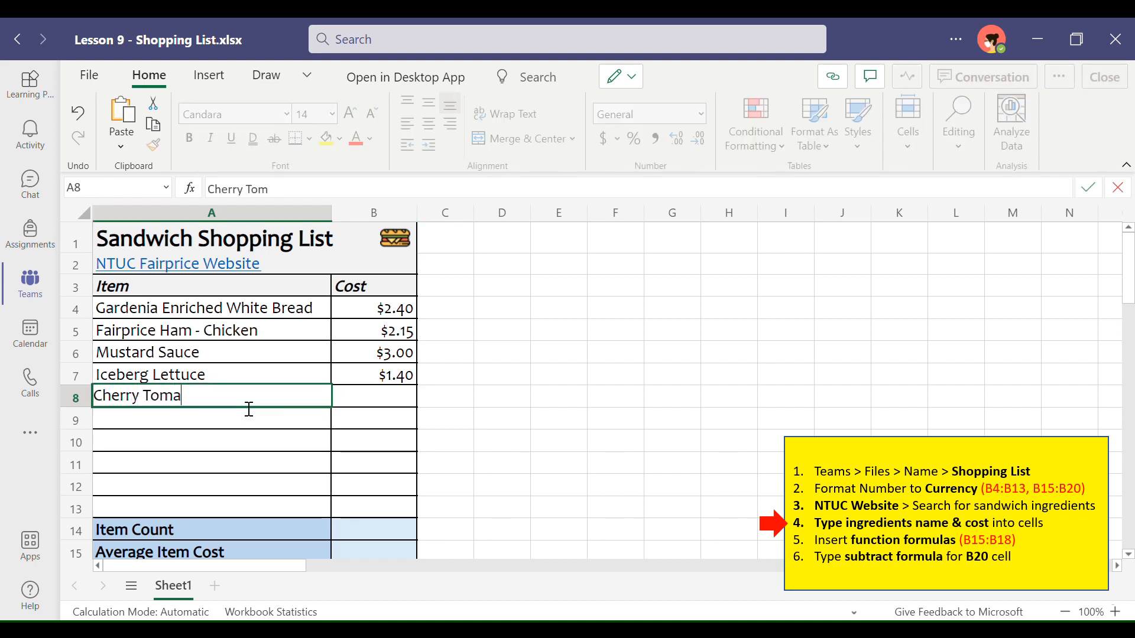
pyautogui.write('toes')
pyautogui.click(387, 400)
pyautogui.write('2.1')
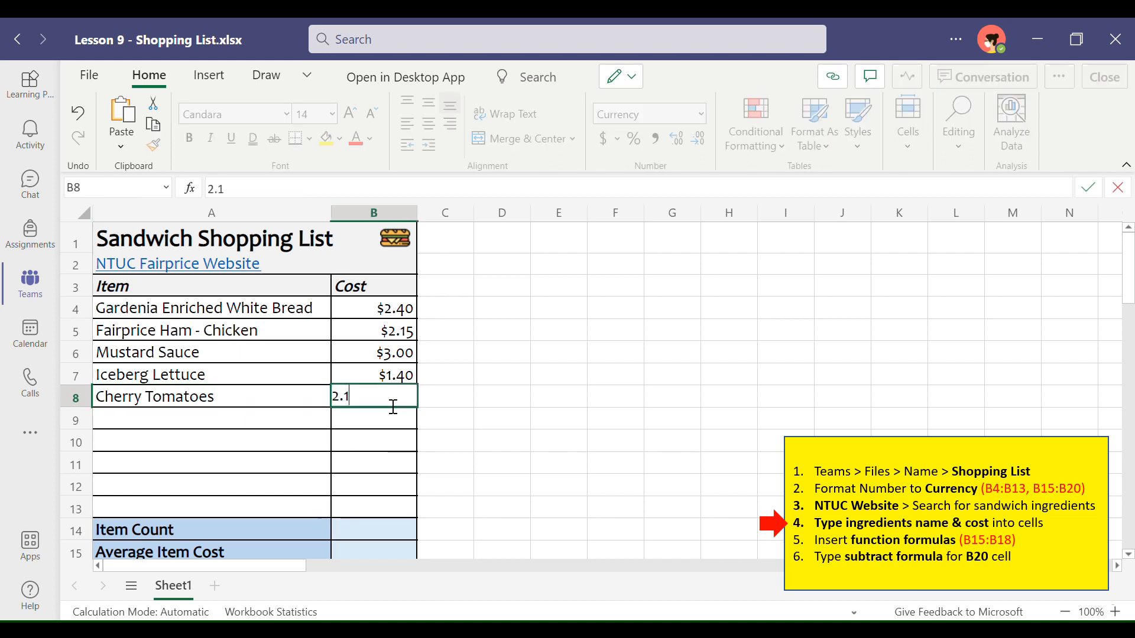
pyautogui.write('5')
pyautogui.press('Return')
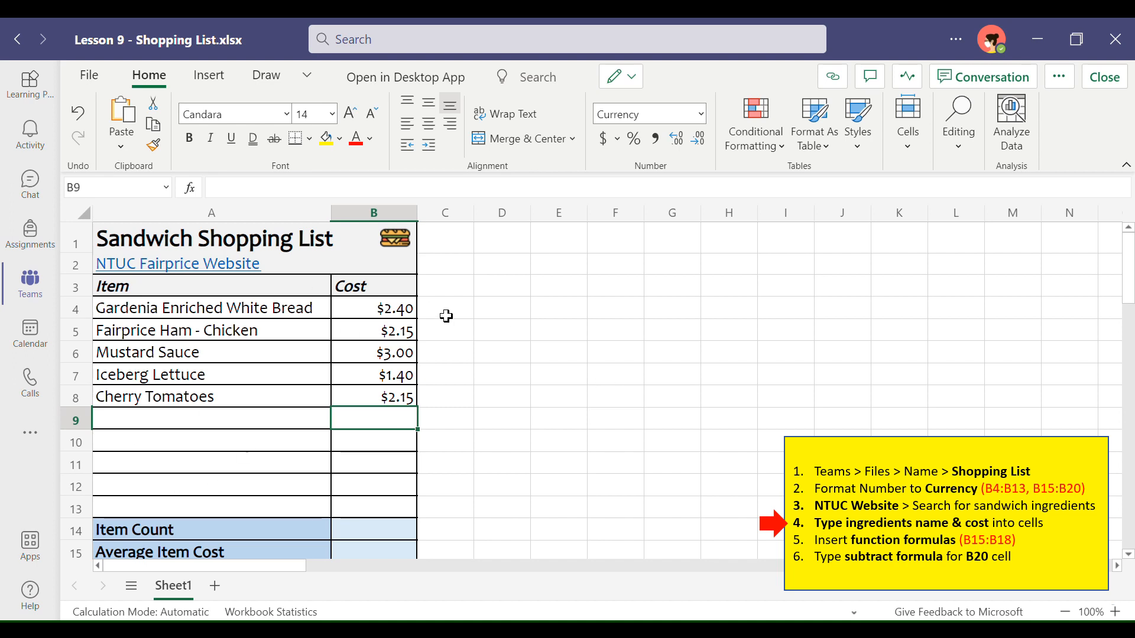
# Step: Insert a COUNT function over B4:B13 in B14 to calculate the item count
pyautogui.scroll(-5, 454, 369)
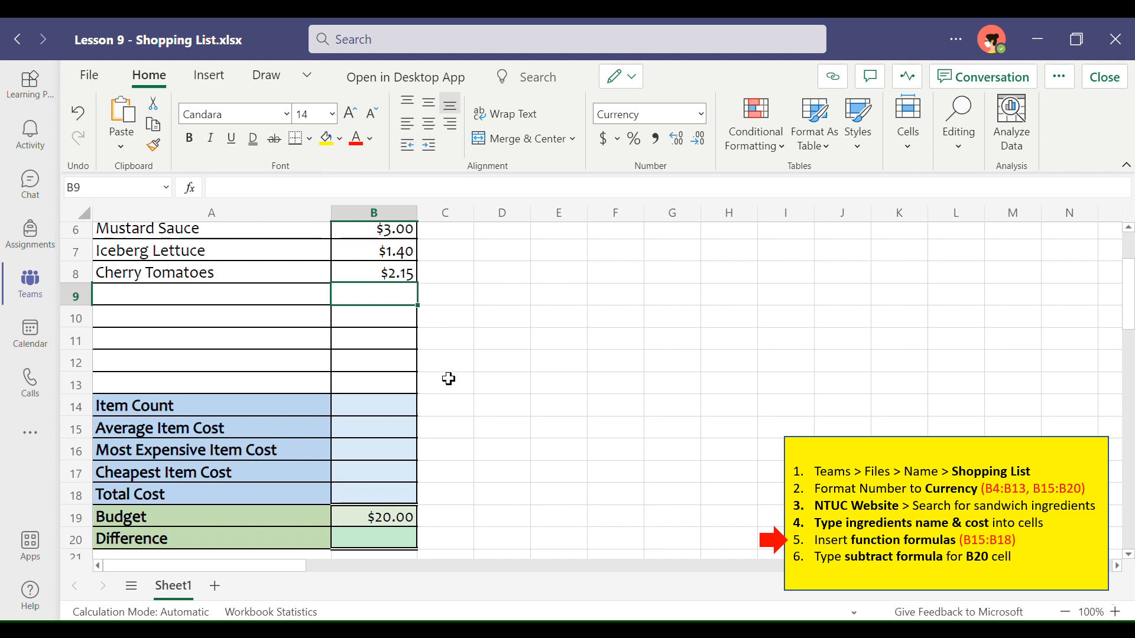
pyautogui.scroll(4, 413, 376)
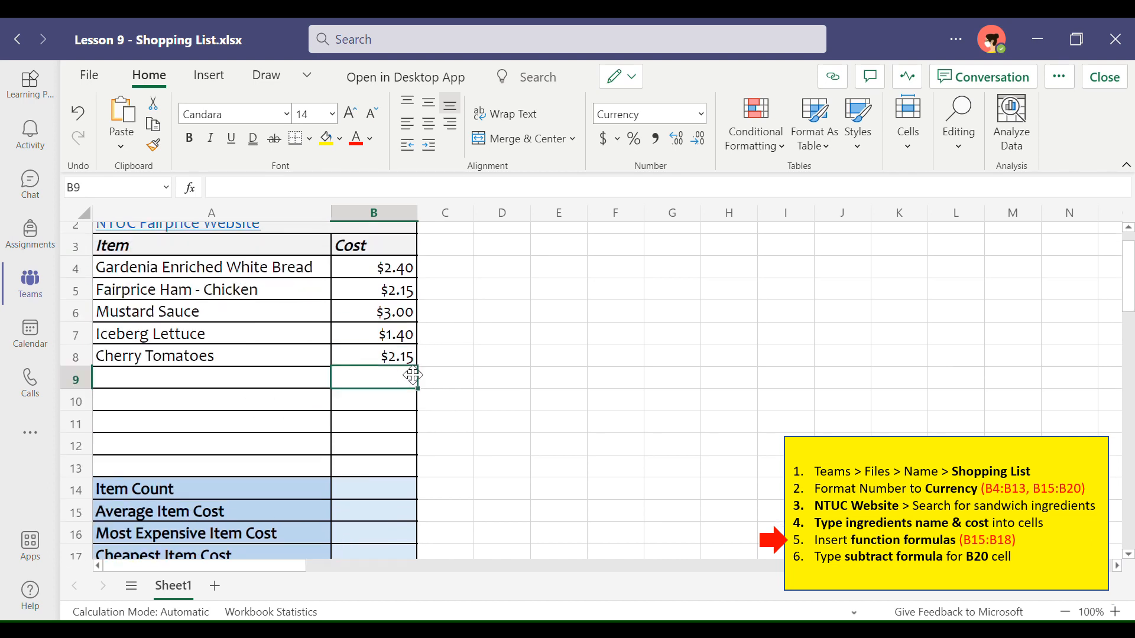
pyautogui.click(396, 496)
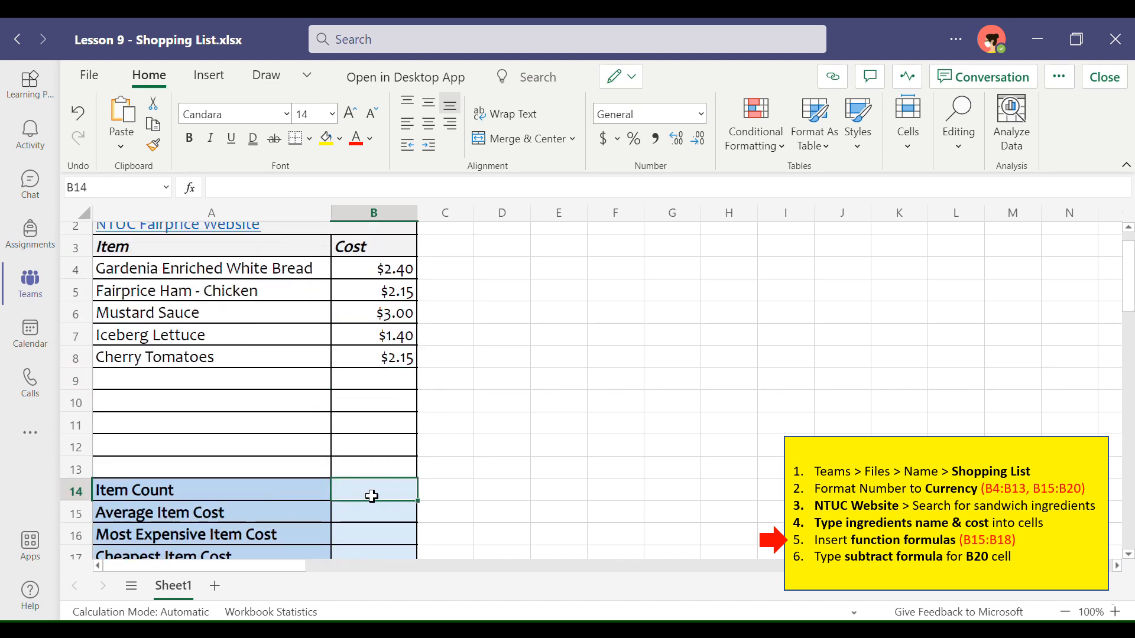
pyautogui.click(208, 76)
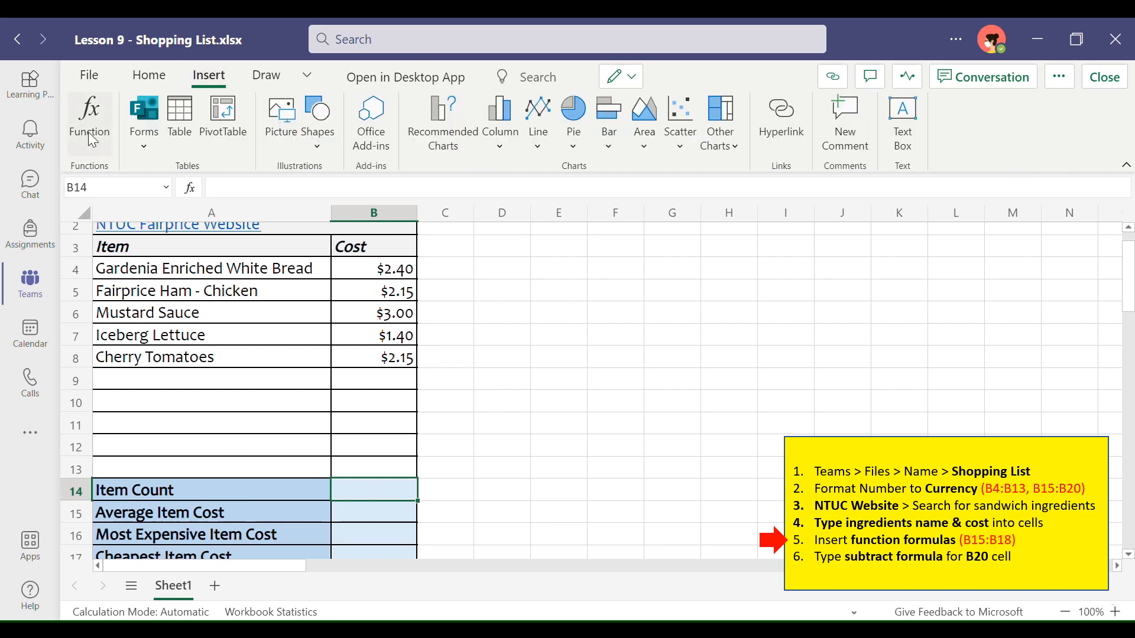
pyautogui.click(87, 132)
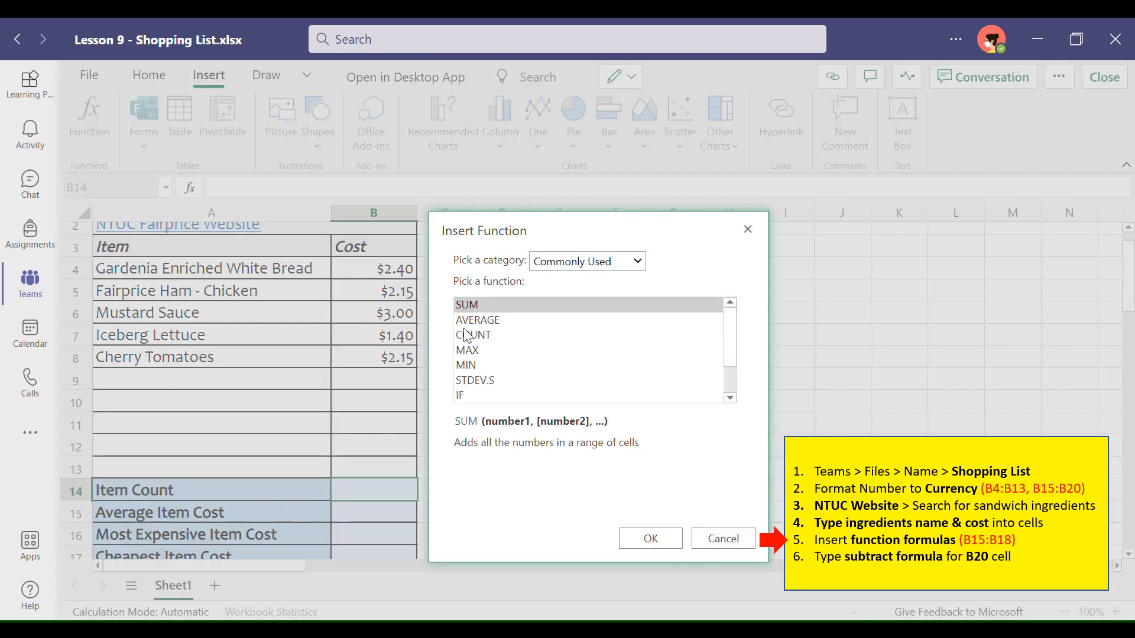
pyautogui.click(501, 336)
pyautogui.click(649, 537)
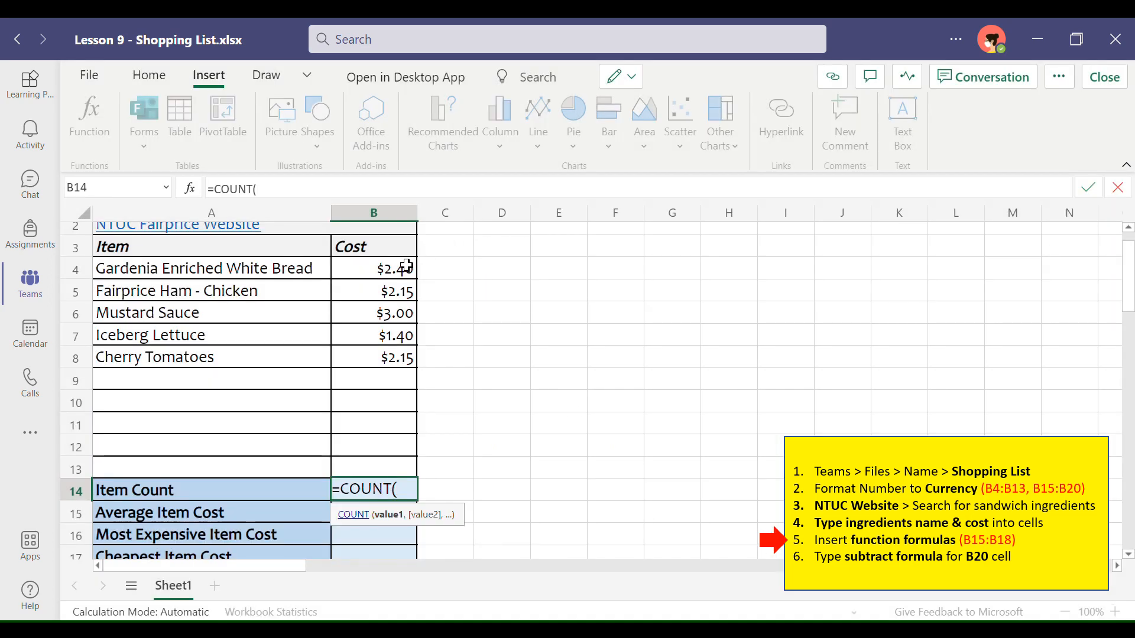
pyautogui.moveTo(386, 276); pyautogui.dragTo(373, 470)
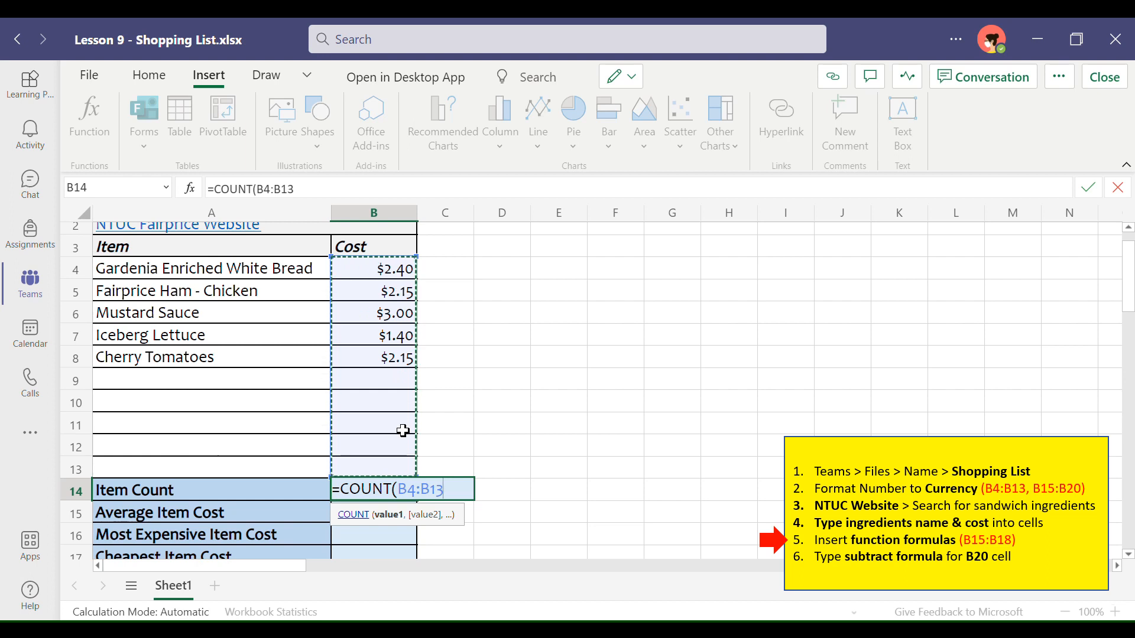
pyautogui.press('Return')
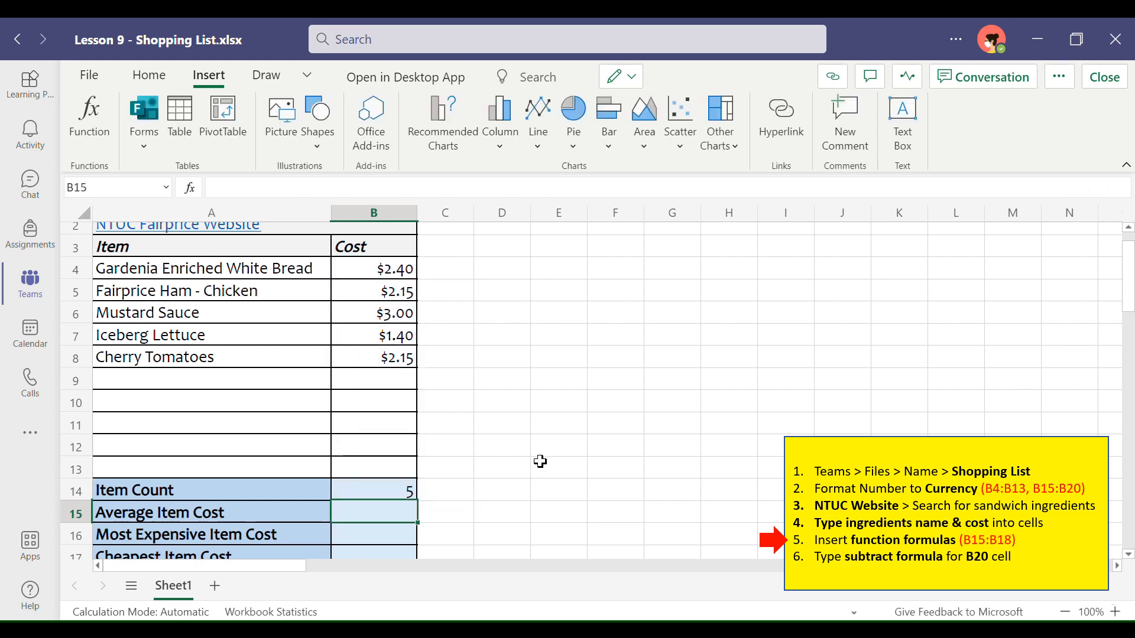
# Step: Insert an AVERAGE function over B4:B13 in B15 to calculate the average item cost
pyautogui.scroll(-3, 540, 461)
pyautogui.scroll(2, 466, 413)
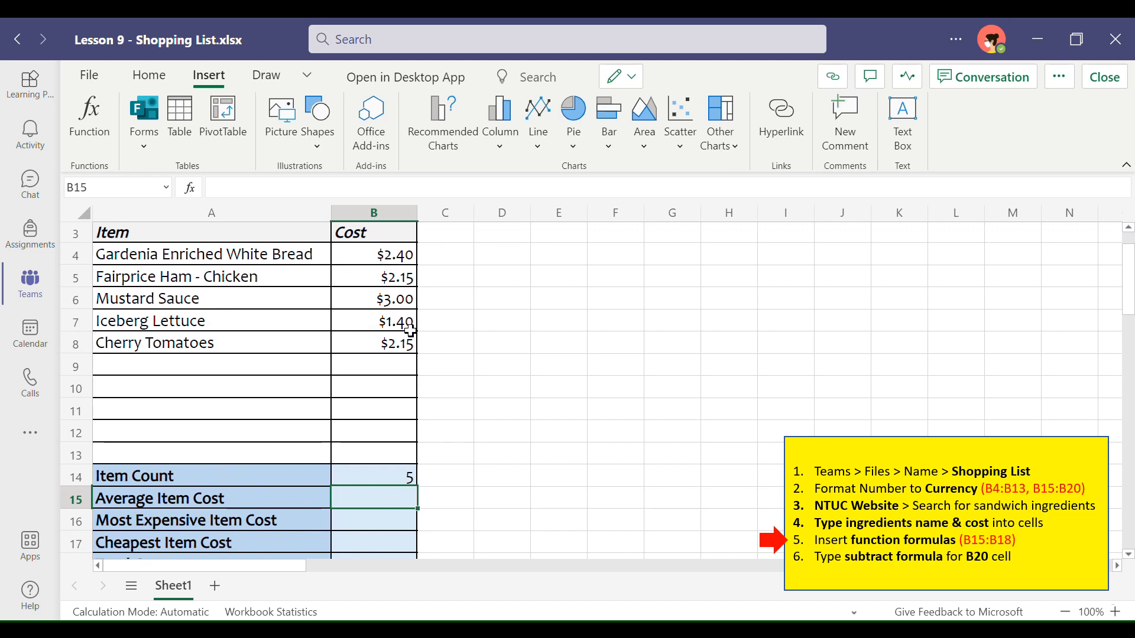
pyautogui.scroll(-1, 479, 427)
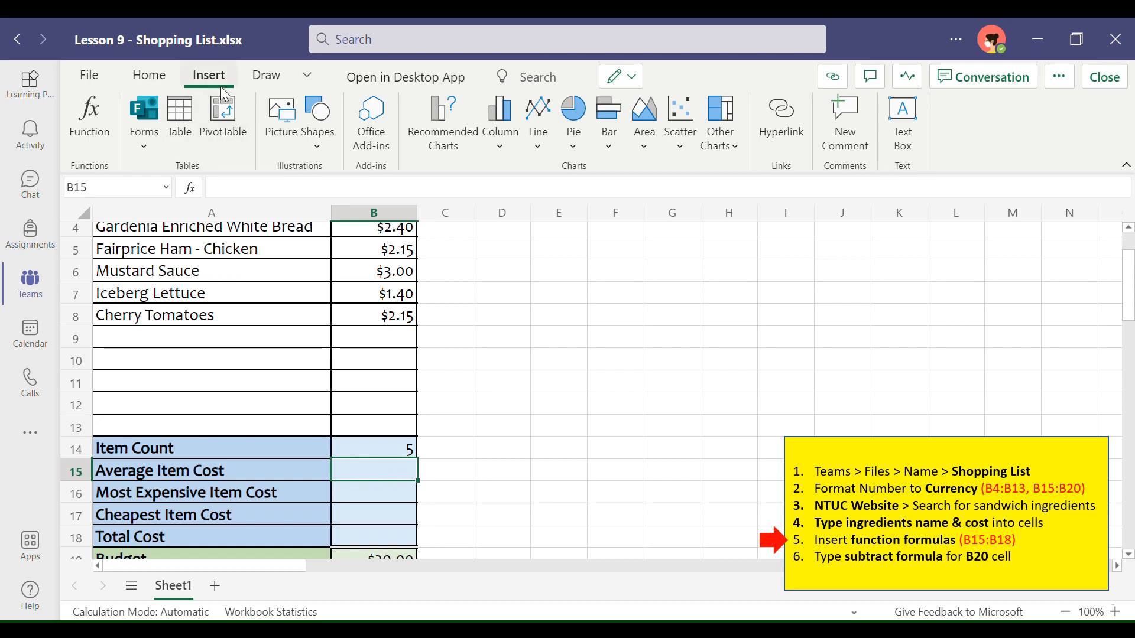
pyautogui.click(89, 116)
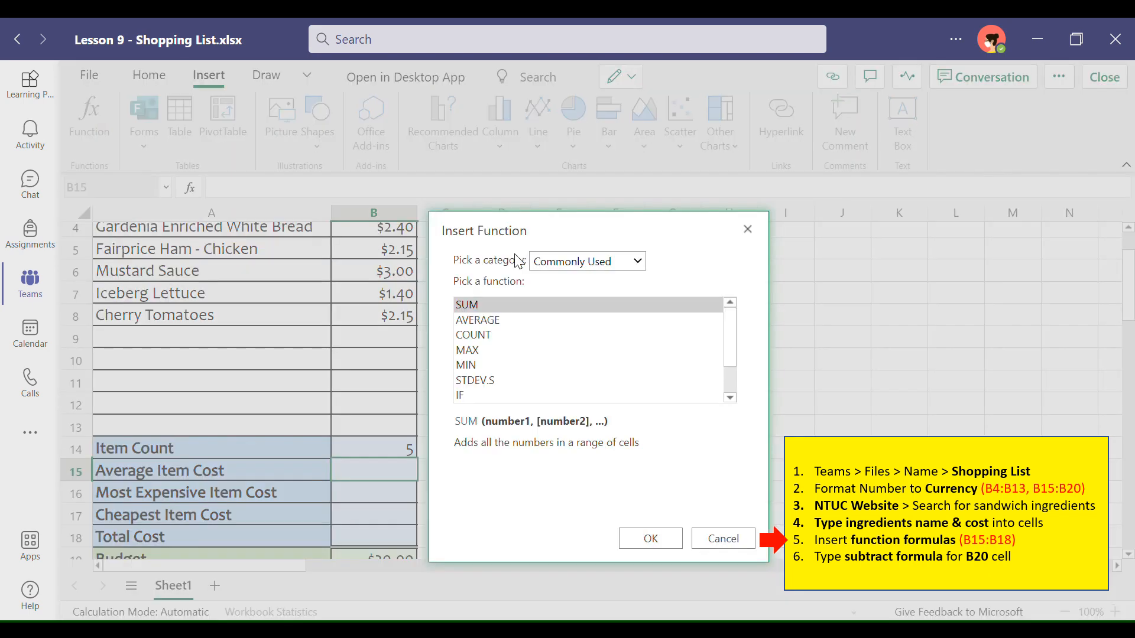
pyautogui.click(482, 322)
pyautogui.click(650, 538)
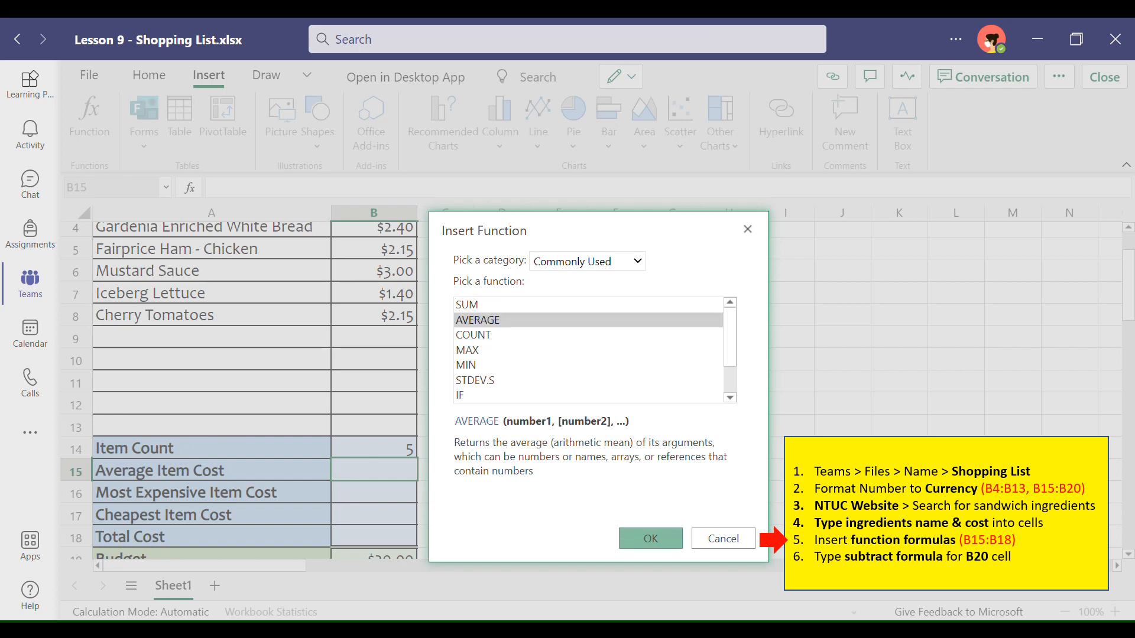
pyautogui.scroll(1, 378, 254)
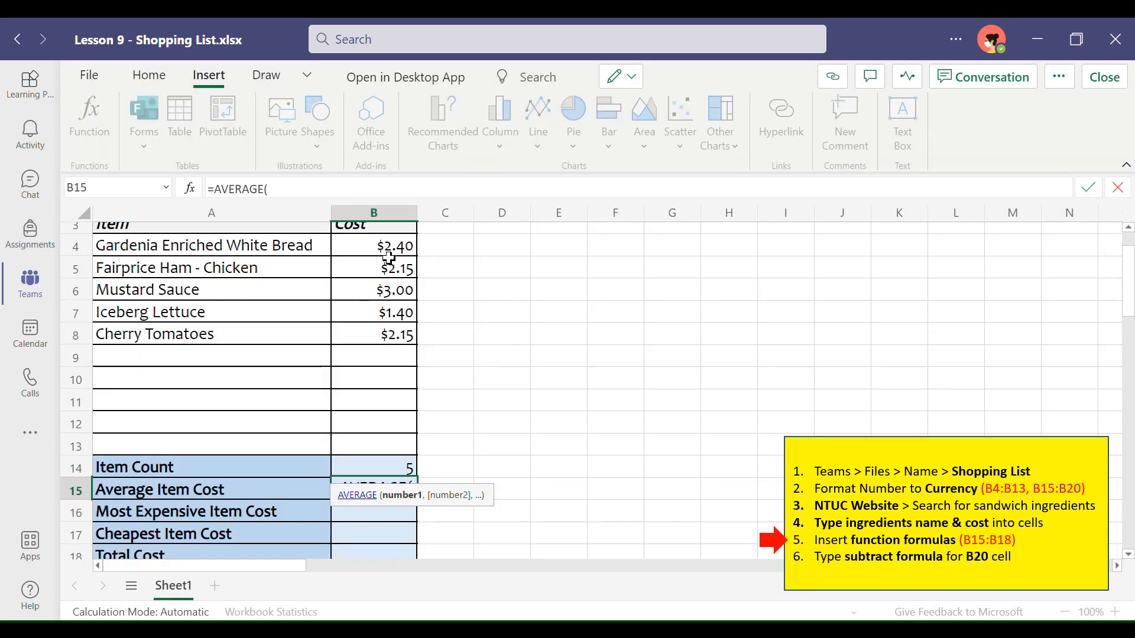
pyautogui.moveTo(385, 248); pyautogui.dragTo(380, 451)
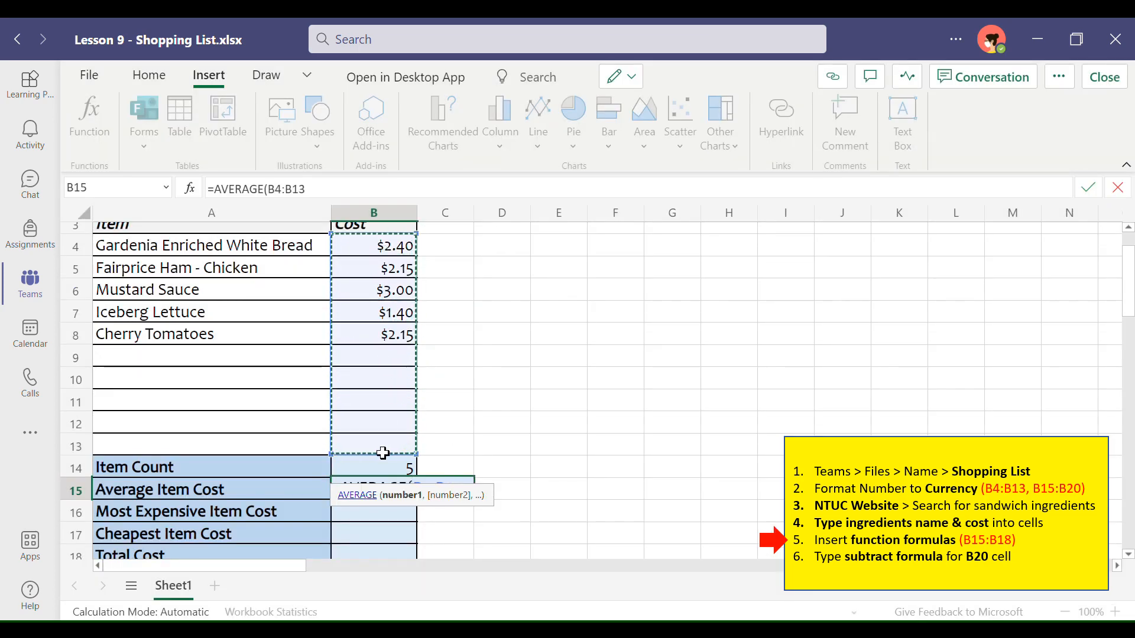
pyautogui.press('Return')
# Step: Insert a MAX function over B4:B13 in B16 to find the most expensive item cost
pyautogui.scroll(-1, 608, 481)
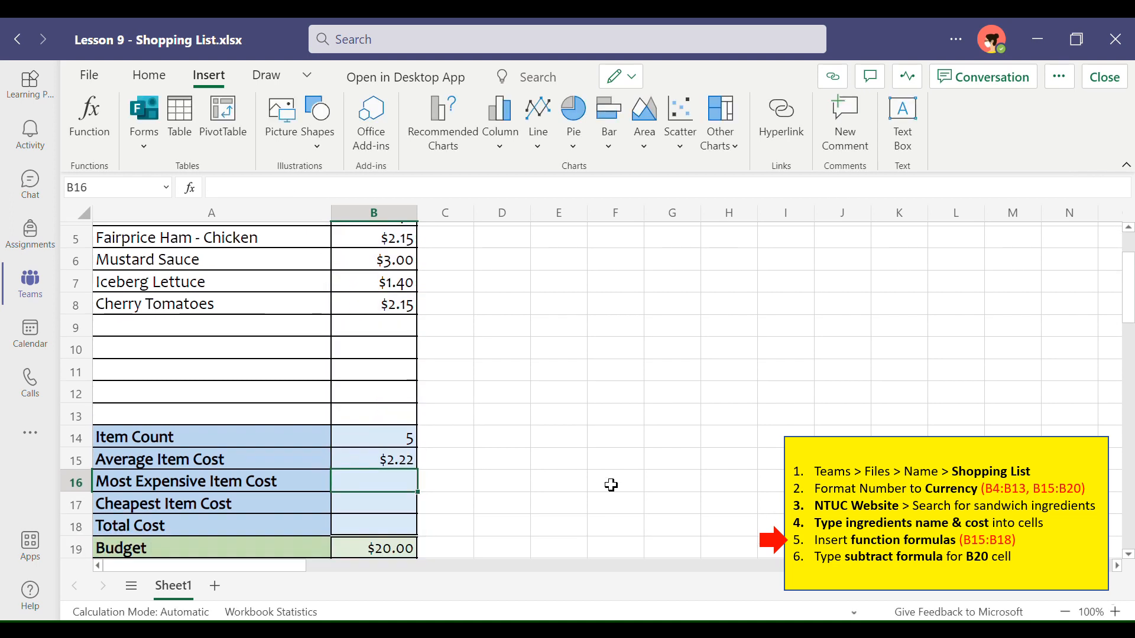
pyautogui.scroll(1, 406, 460)
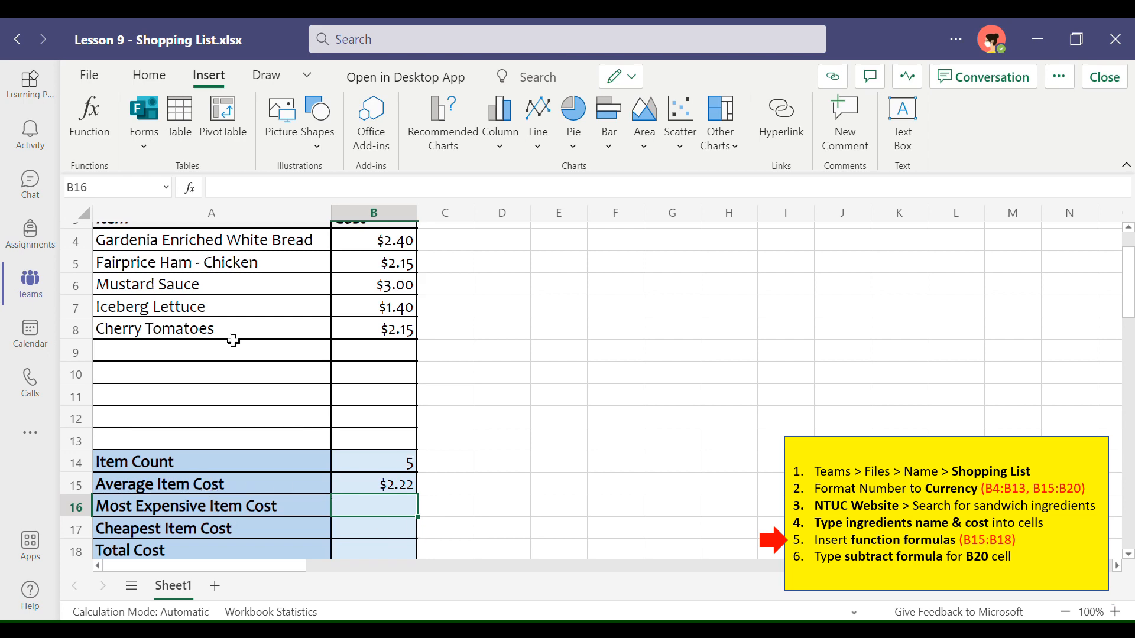
pyautogui.click(107, 137)
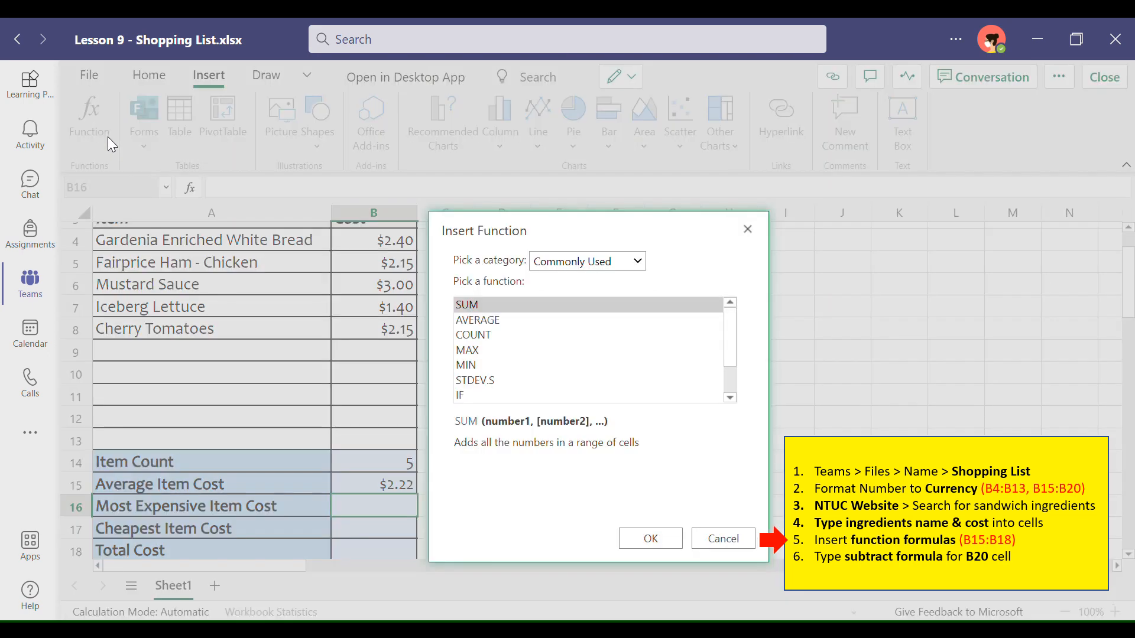
pyautogui.click(467, 352)
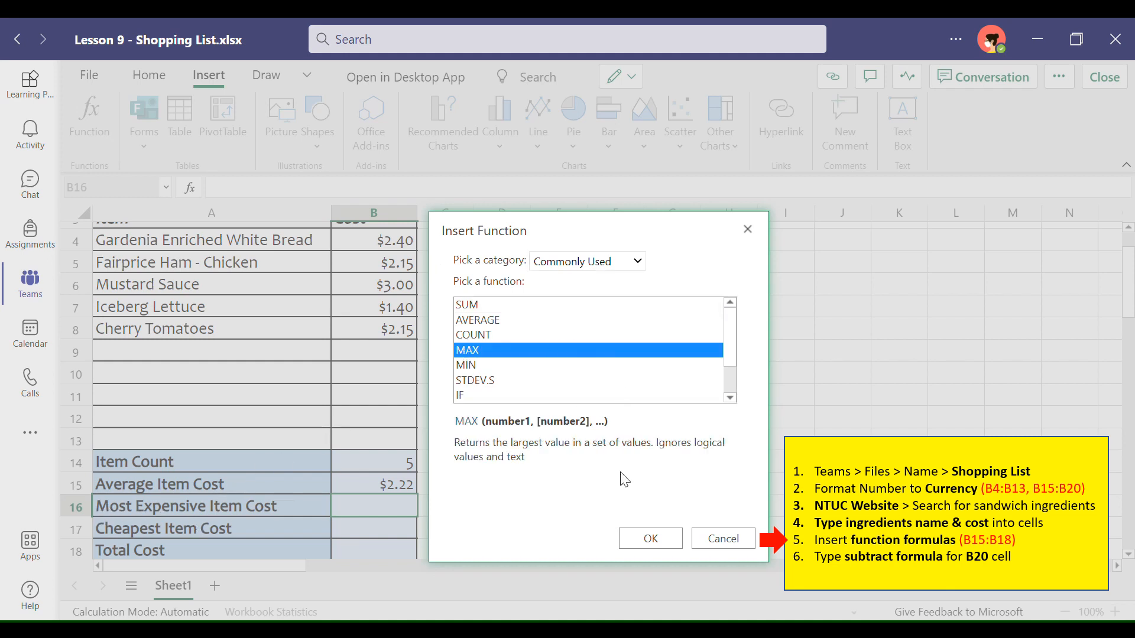
pyautogui.click(651, 539)
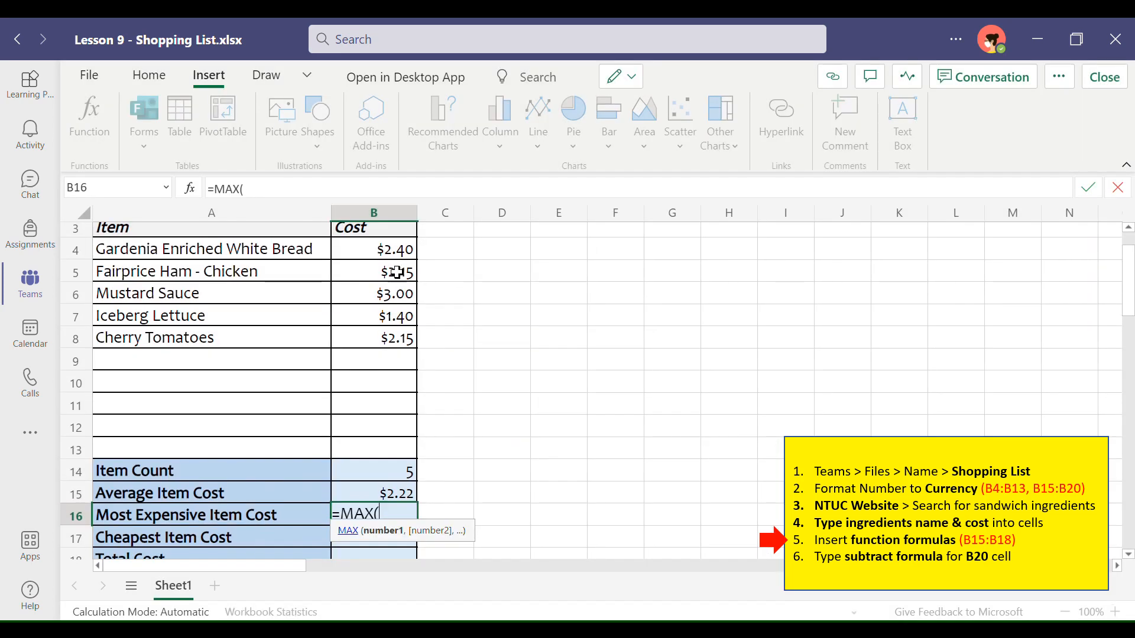
pyautogui.moveTo(393, 249); pyautogui.dragTo(384, 449)
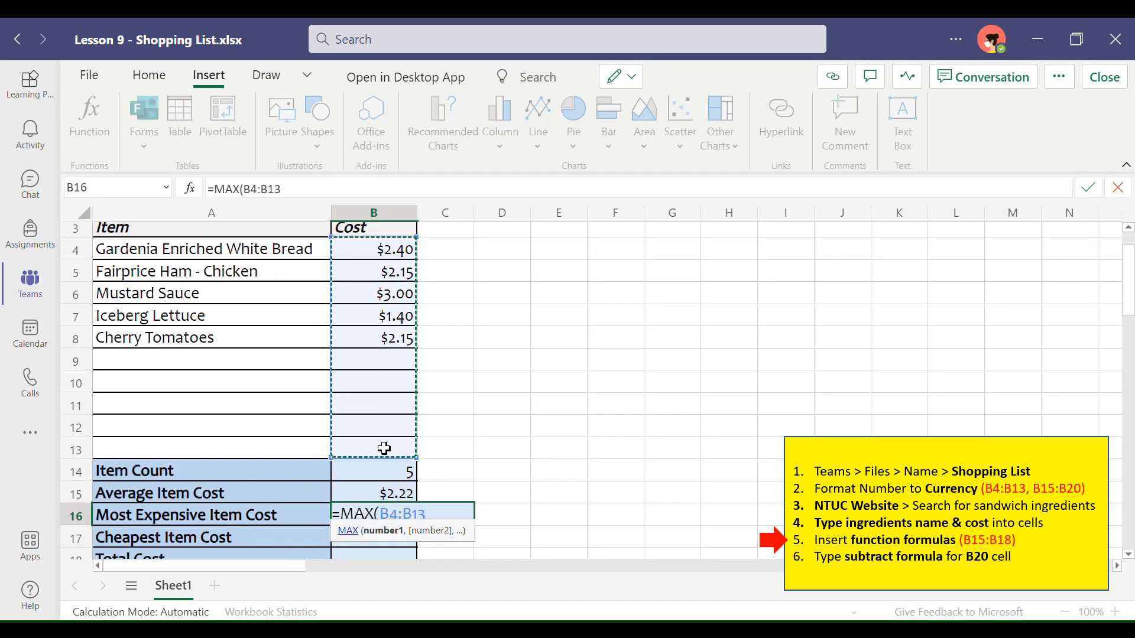
pyautogui.press('Return')
pyautogui.scroll(-3, 563, 469)
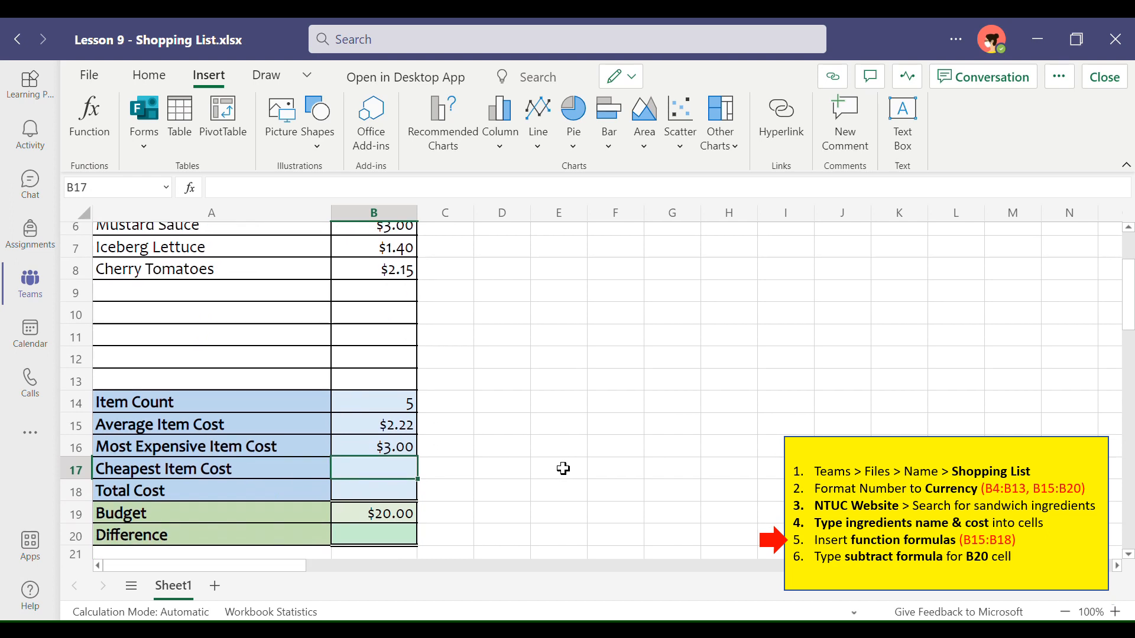
pyautogui.write('=')
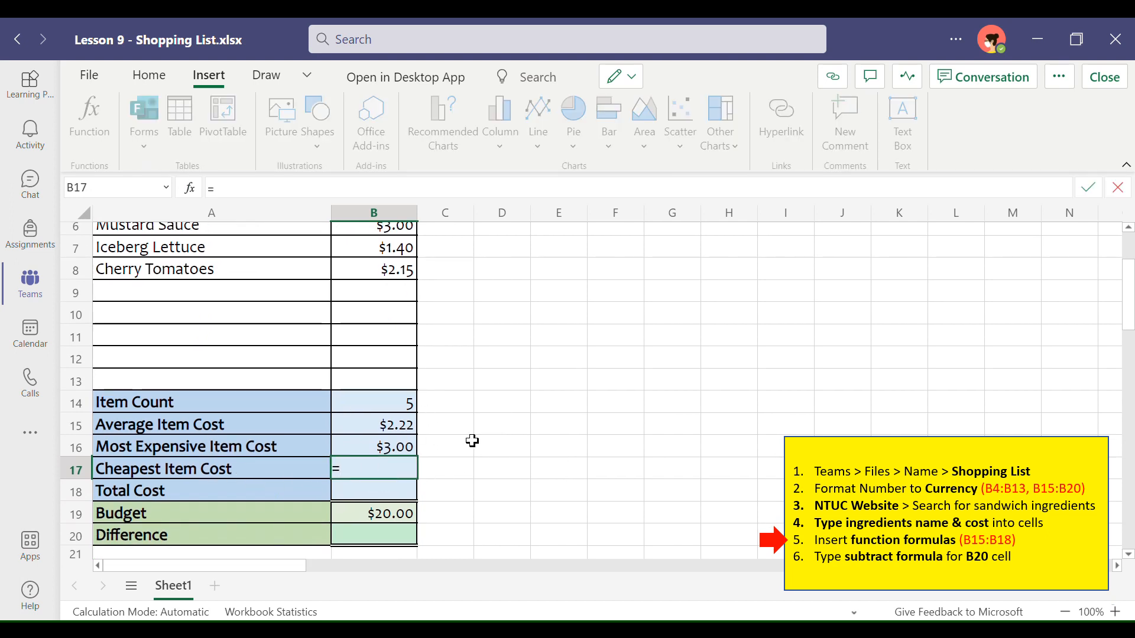
pyautogui.press('BackSpace')
pyautogui.click(498, 401)
# Step: Insert a MIN function over B4:B13 in B17 to find the cheapest item cost
pyautogui.click(374, 468)
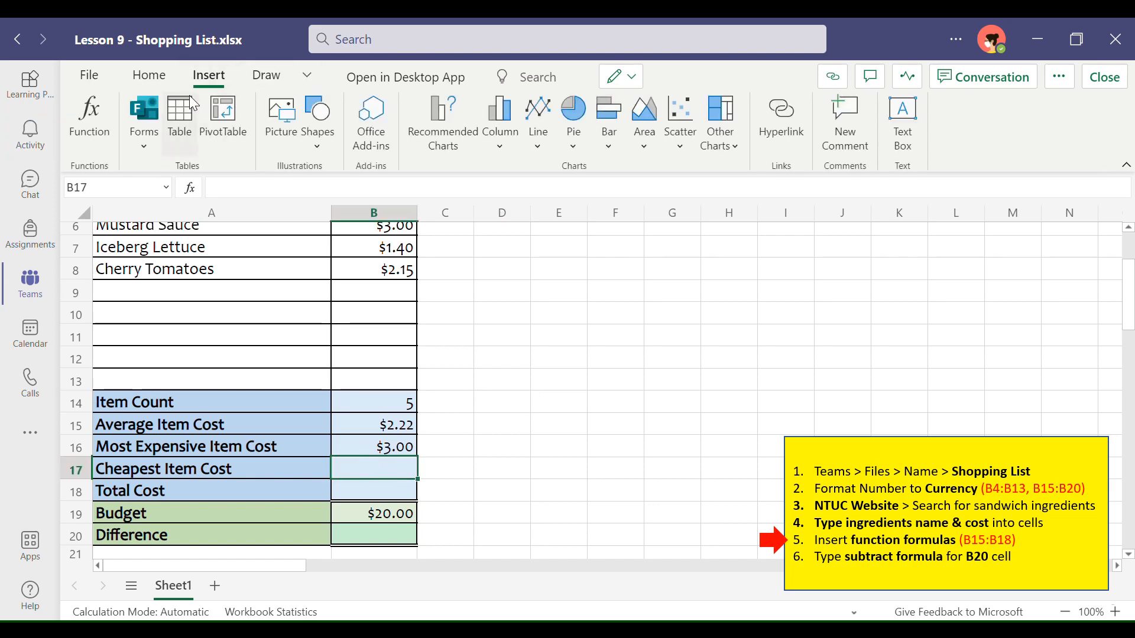
pyautogui.click(90, 124)
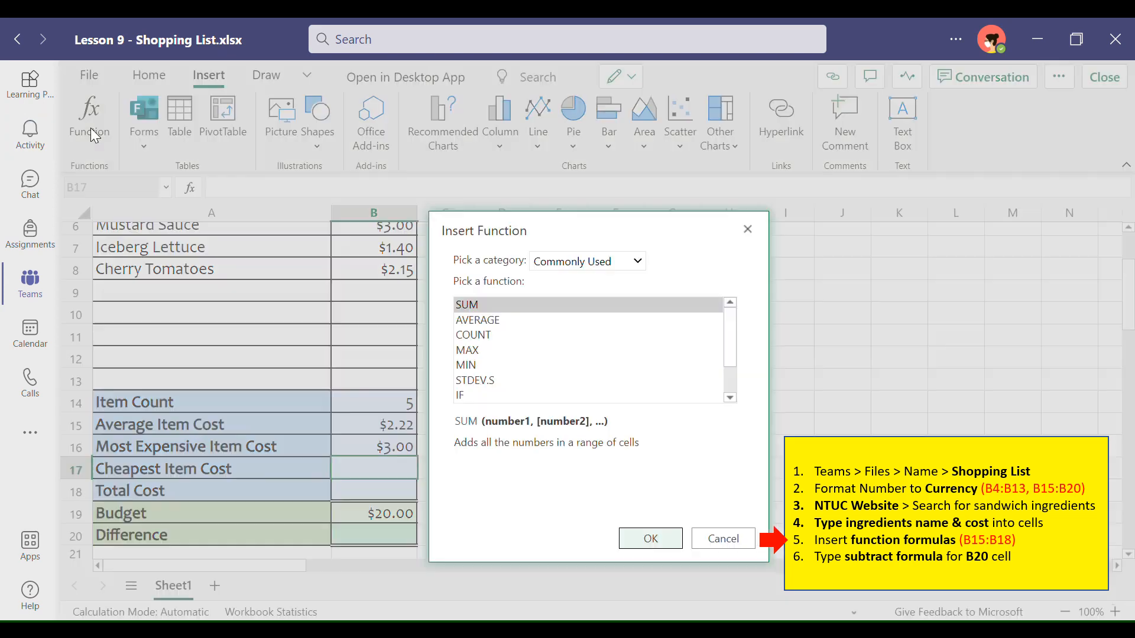
pyautogui.click(490, 366)
pyautogui.click(651, 538)
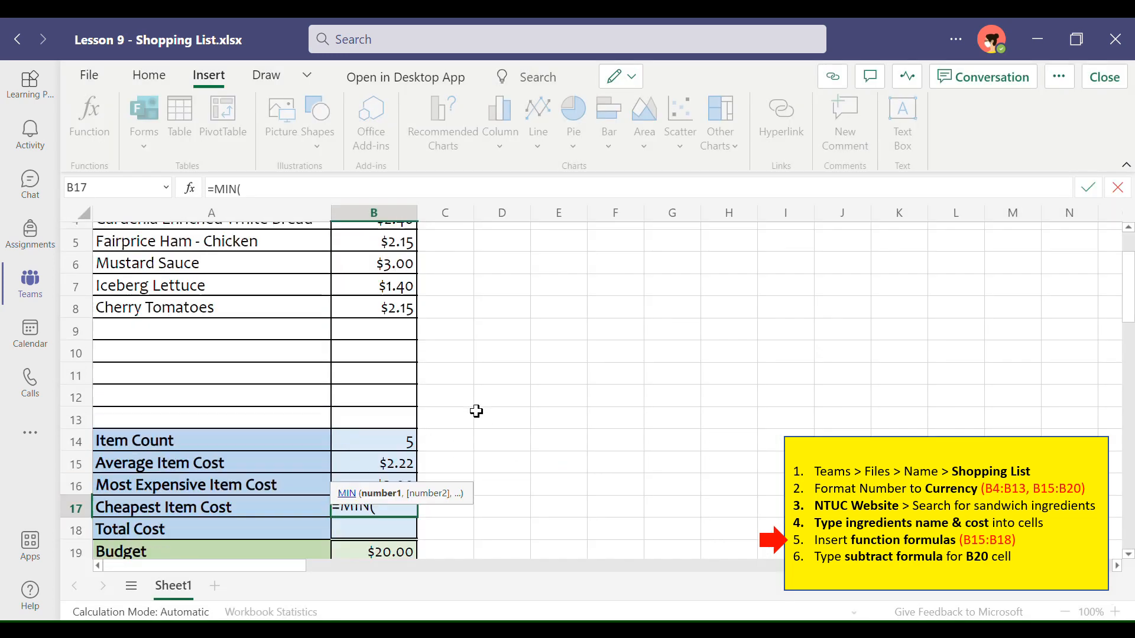
pyautogui.scroll(1, 411, 296)
pyautogui.scroll(1, 393, 260)
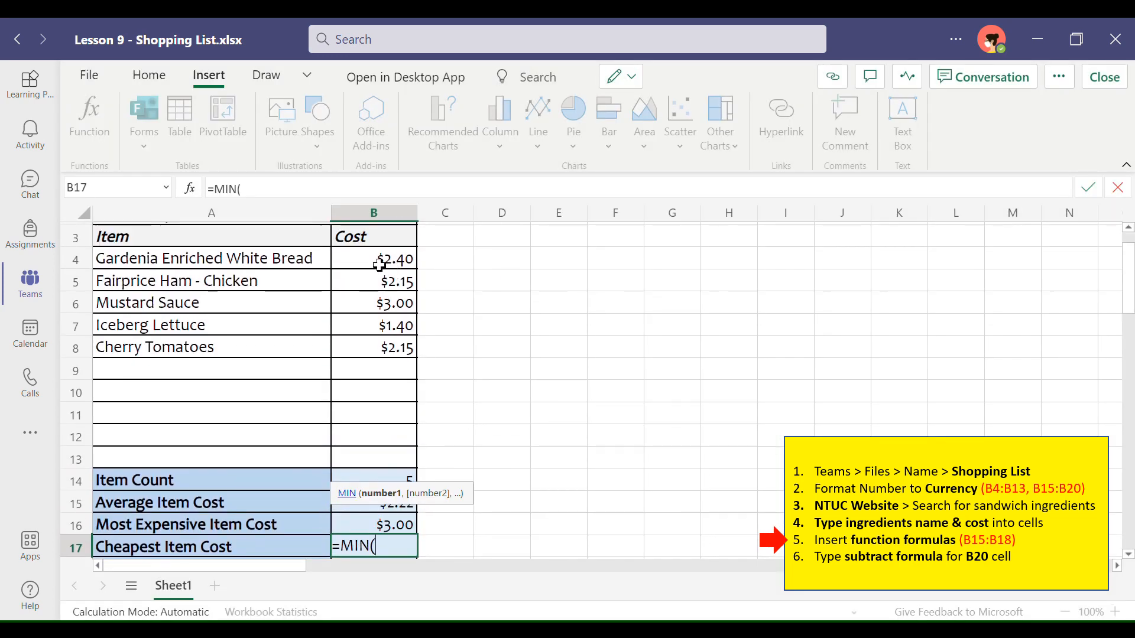
pyautogui.moveTo(379, 265); pyautogui.dragTo(371, 459)
pyautogui.press('Return')
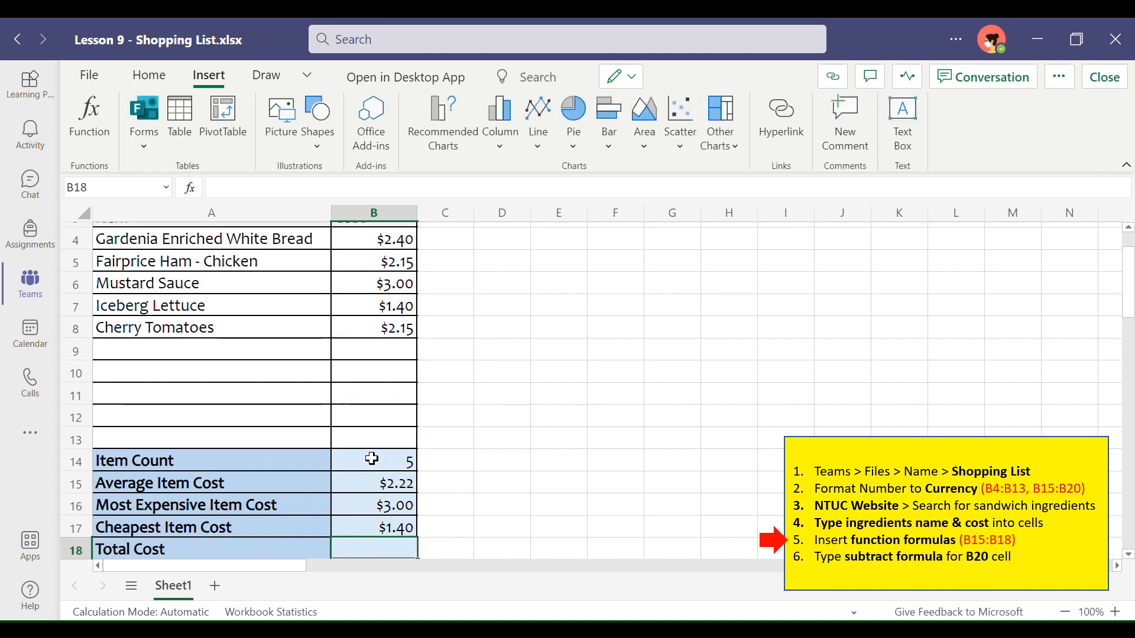
# Step: Insert a SUM function over B4:B13 in B18 to calculate the total cost
pyautogui.scroll(-2, 603, 515)
pyautogui.scroll(1, 484, 425)
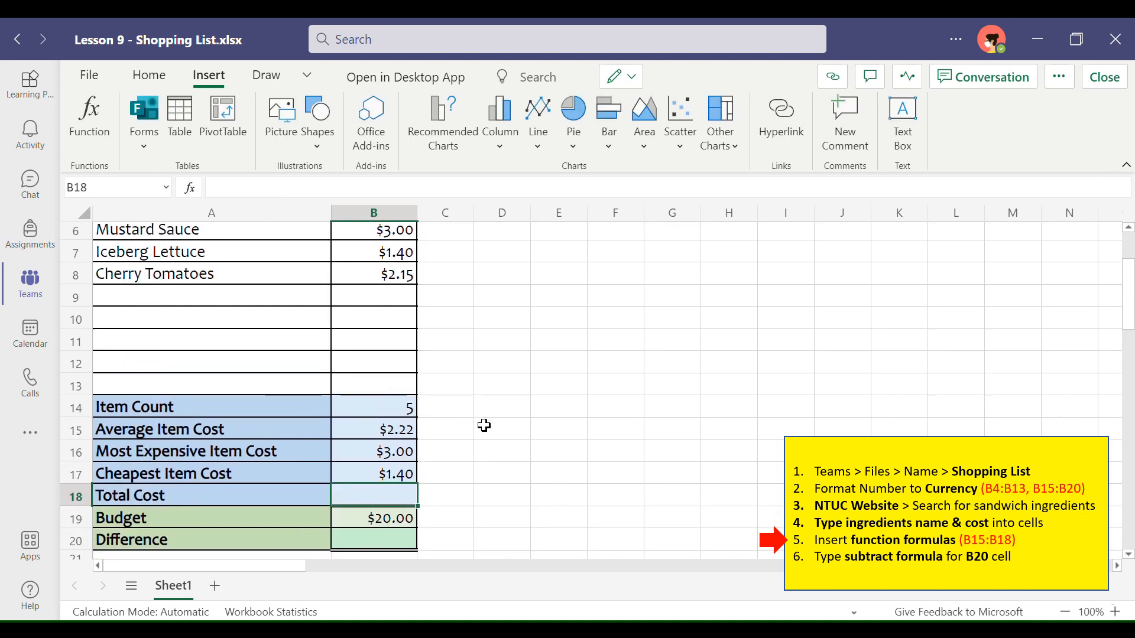
pyautogui.scroll(1, 484, 426)
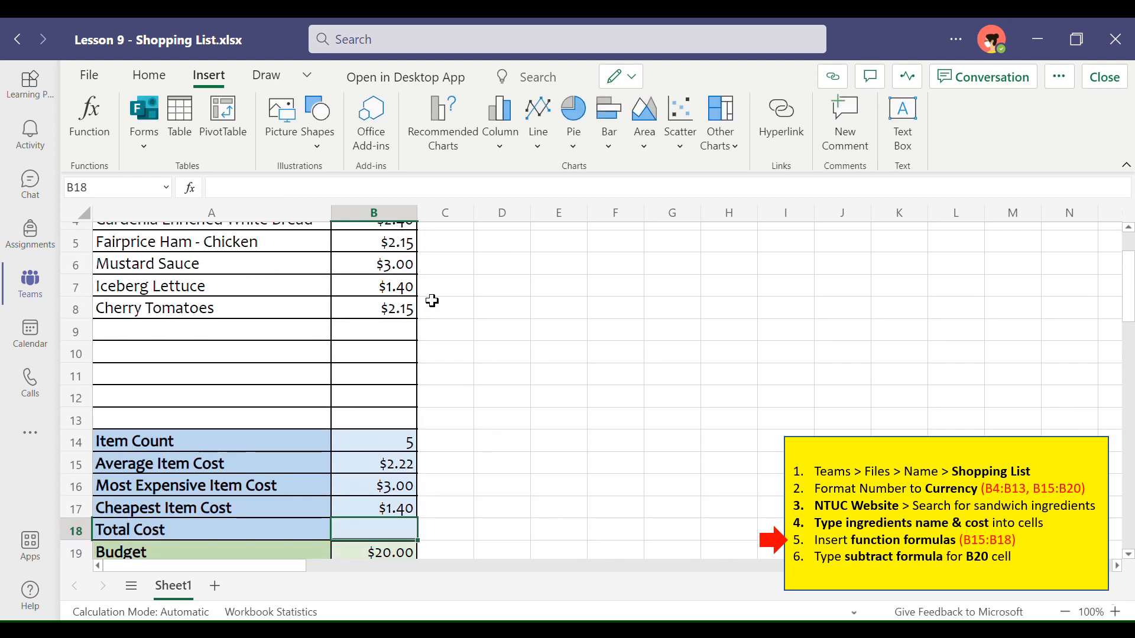
pyautogui.scroll(-2, 508, 497)
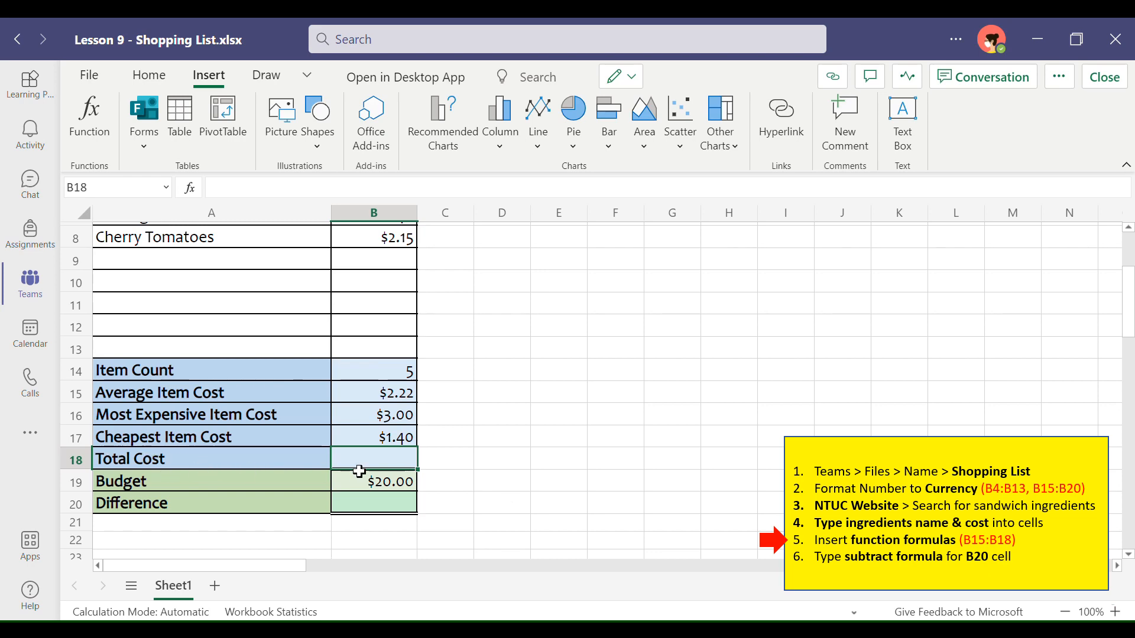
pyautogui.click(77, 120)
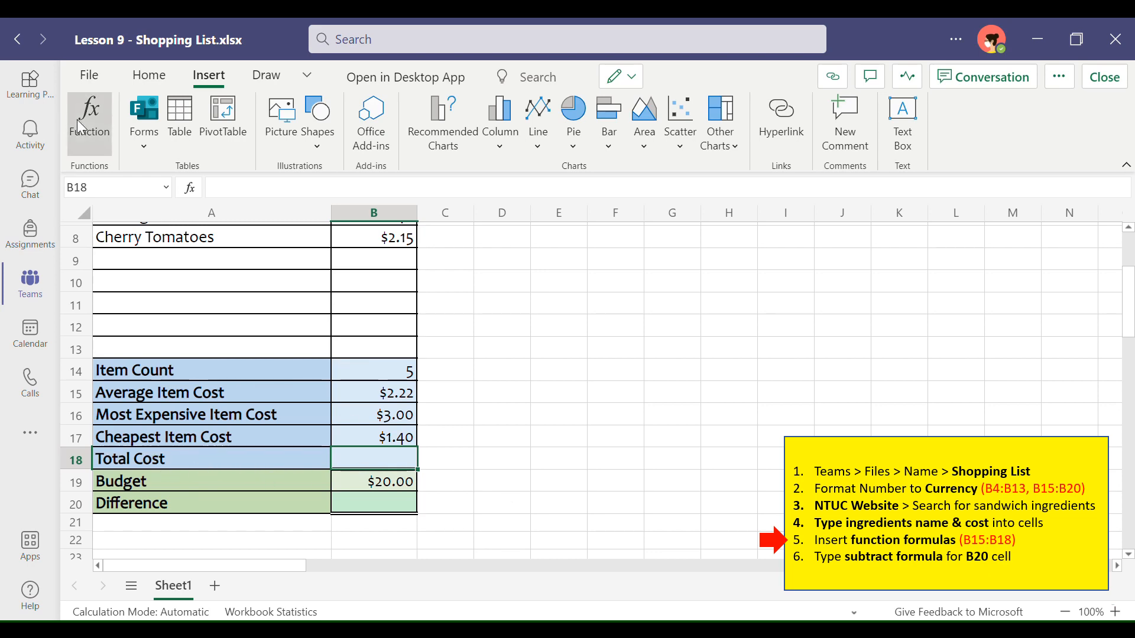
pyautogui.click(498, 306)
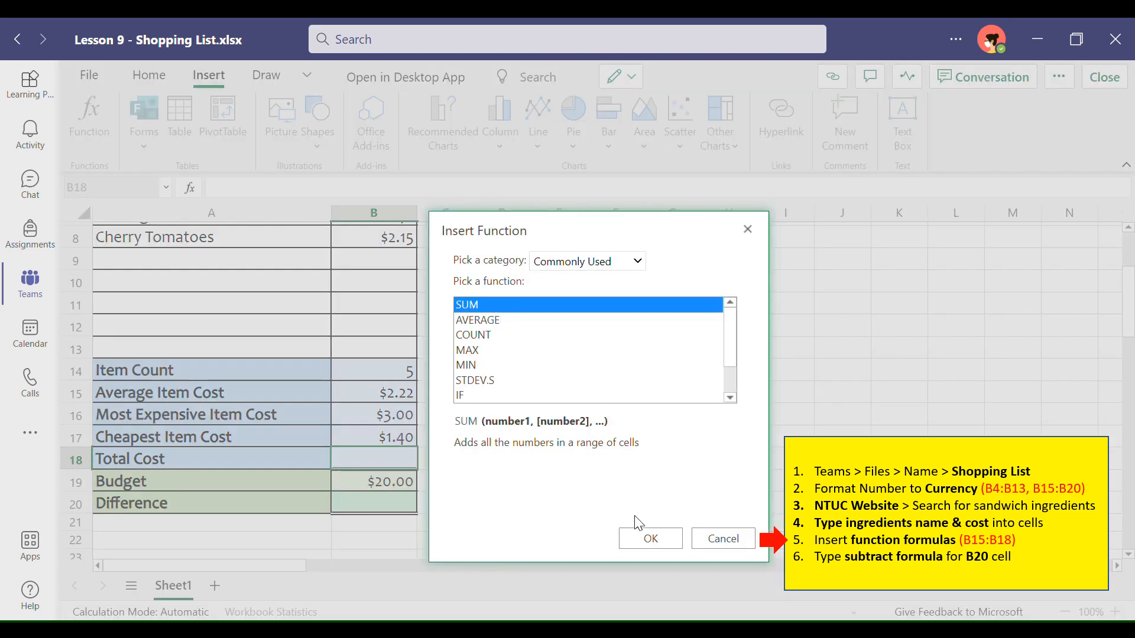
pyautogui.click(638, 538)
pyautogui.scroll(3, 395, 305)
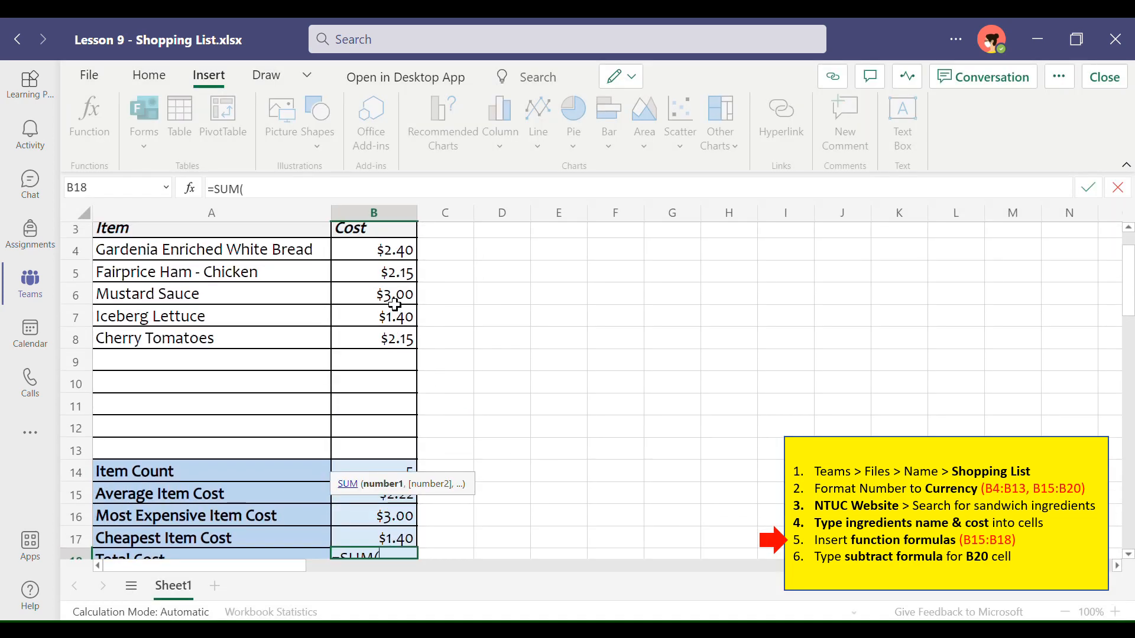
pyautogui.moveTo(365, 252); pyautogui.dragTo(366, 451)
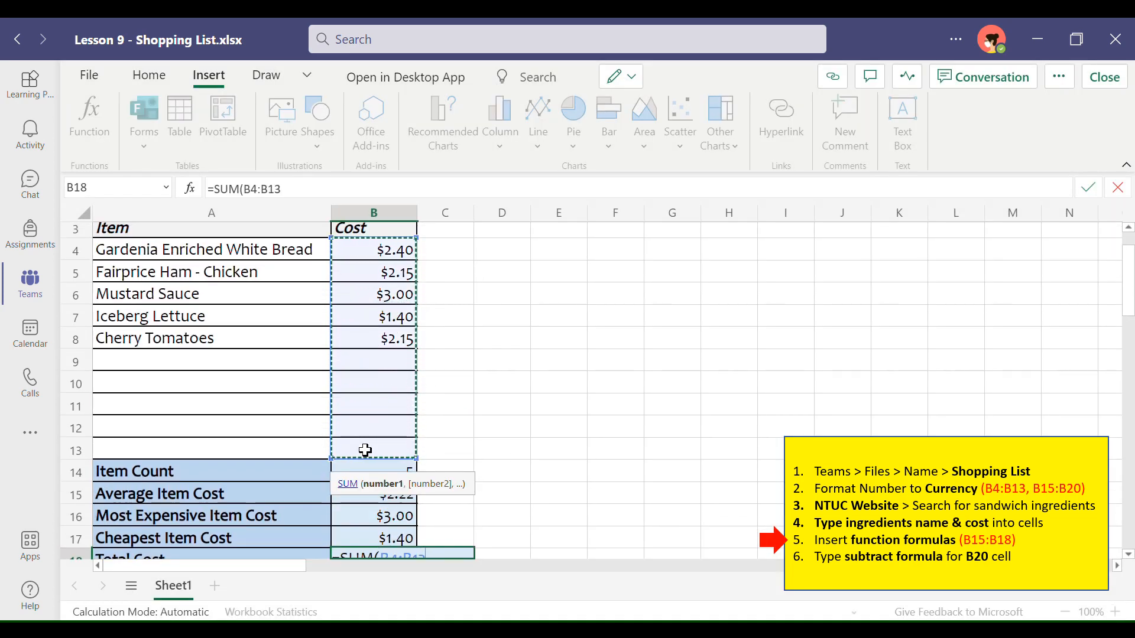
pyautogui.press('Return')
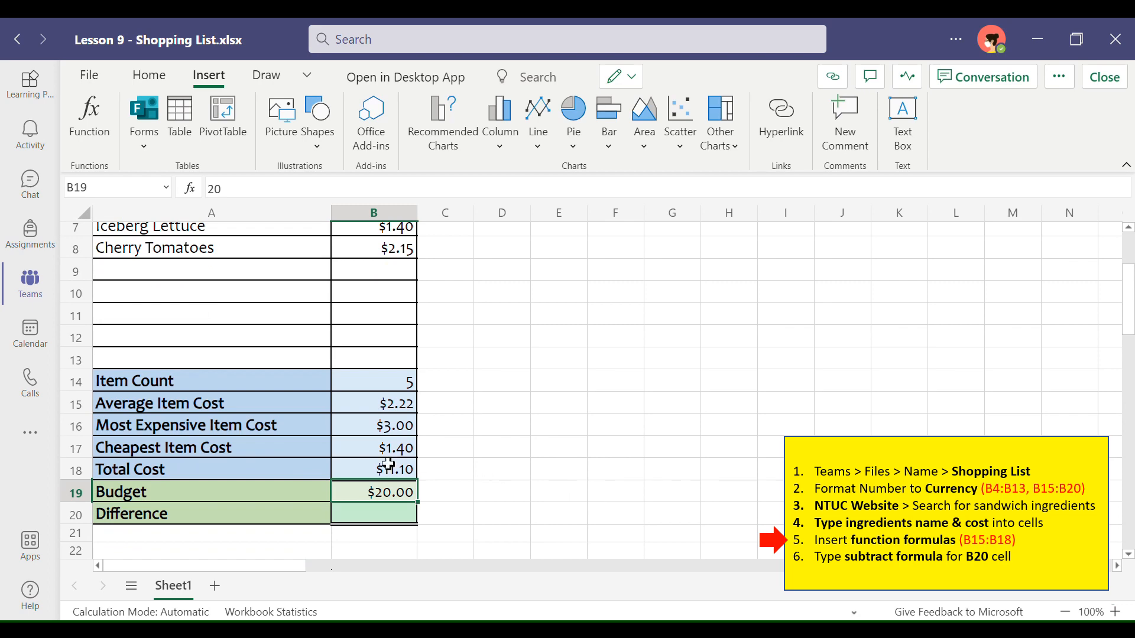
# Step: Enter the formula =B19-B18 in B20 to subtract the total cost from the budget
pyautogui.scroll(3, 463, 372)
pyautogui.scroll(-1, 337, 387)
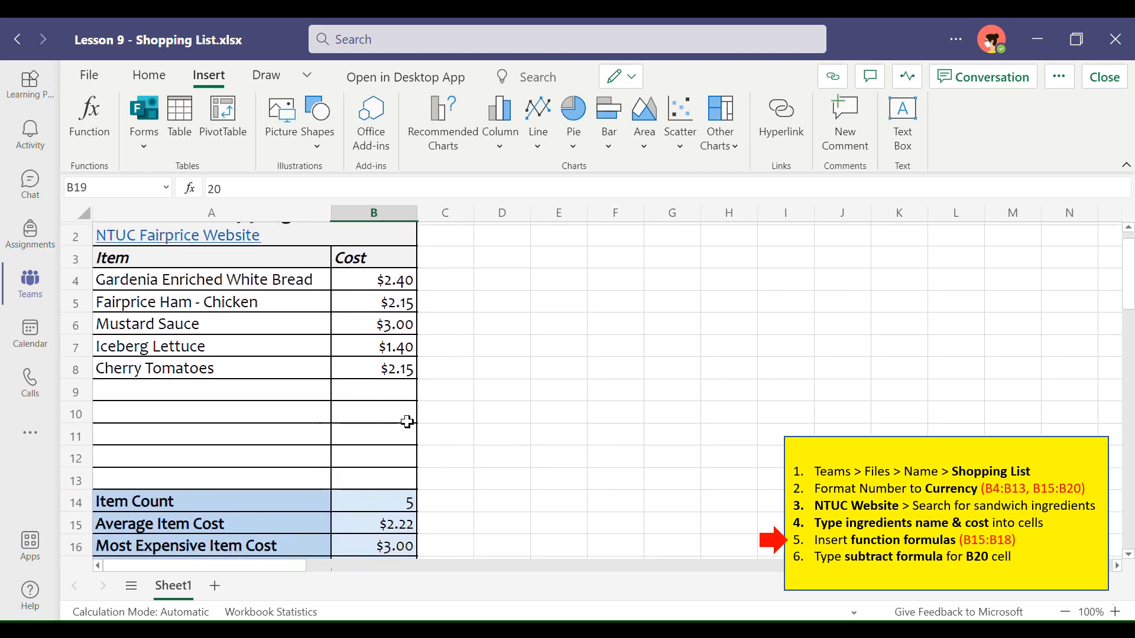
pyautogui.scroll(-3, 460, 469)
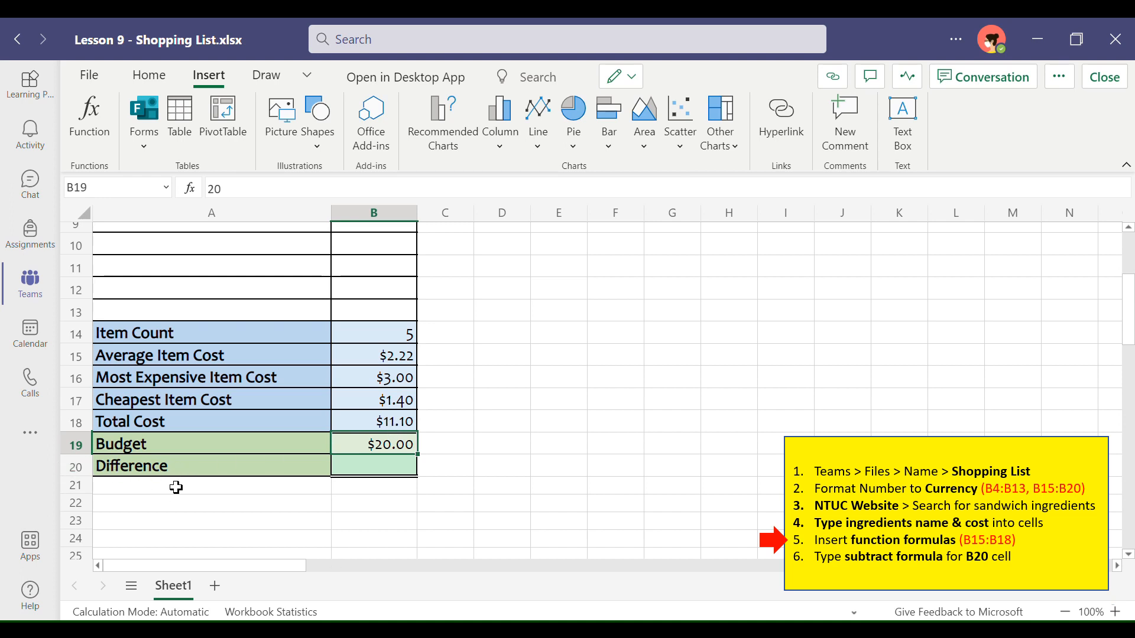
pyautogui.click(375, 470)
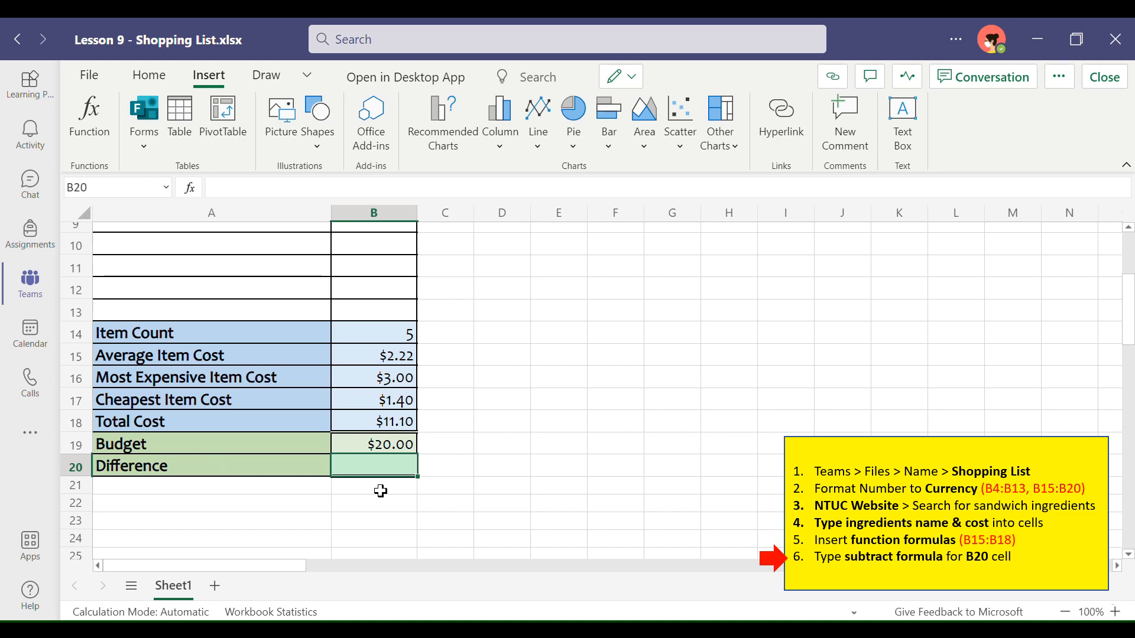
pyautogui.write('=')
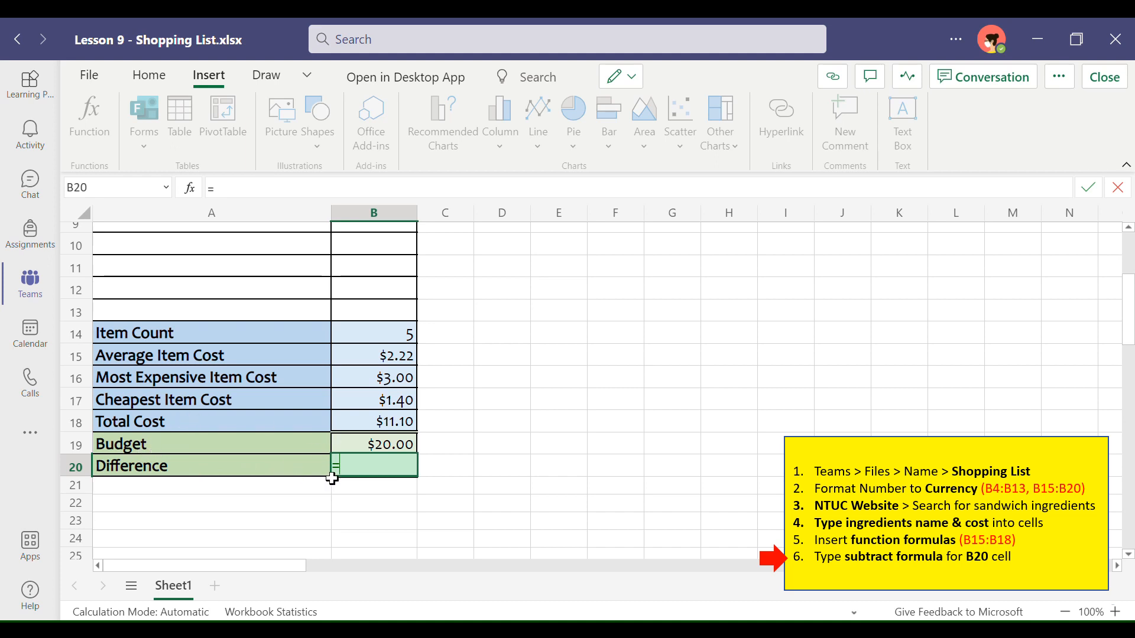
pyautogui.click(371, 450)
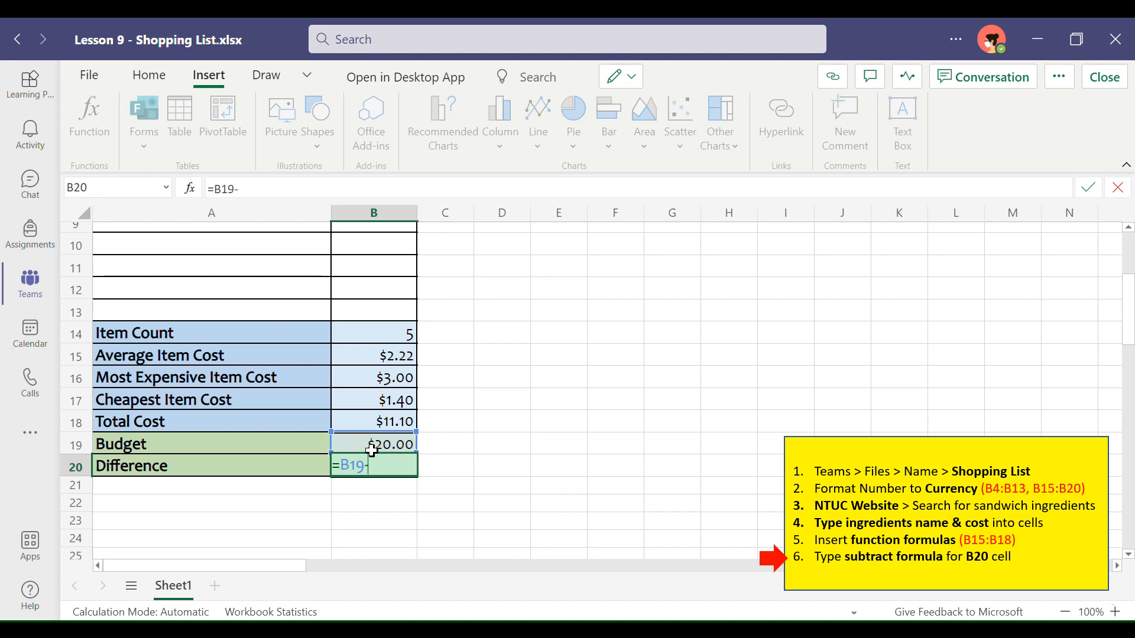
pyautogui.write('-')
pyautogui.click(389, 426)
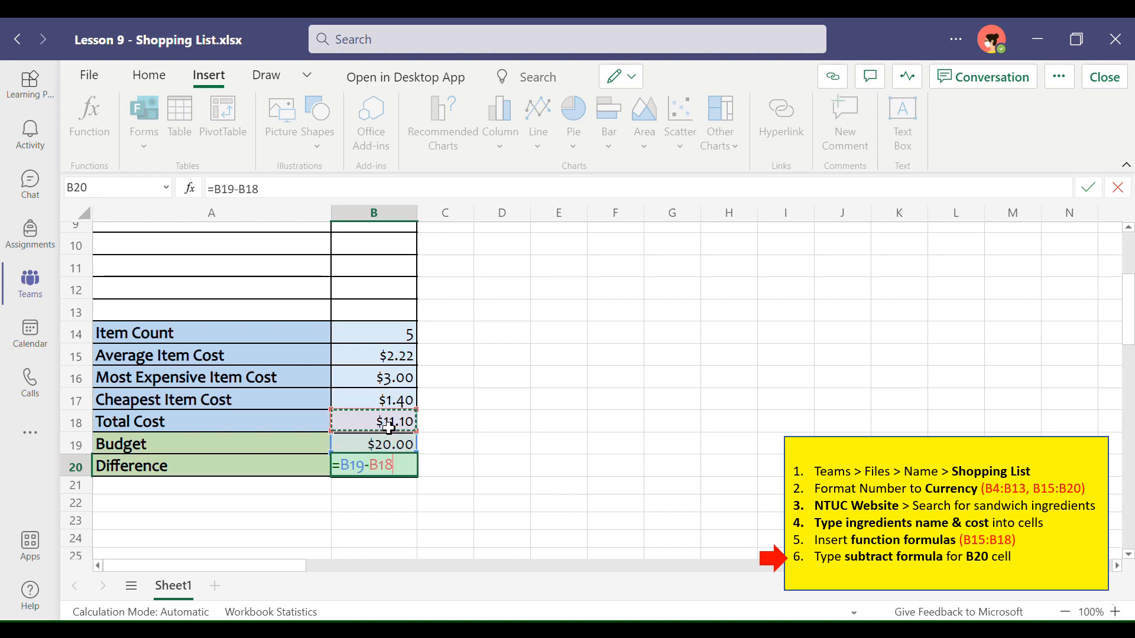
pyautogui.press('Return')
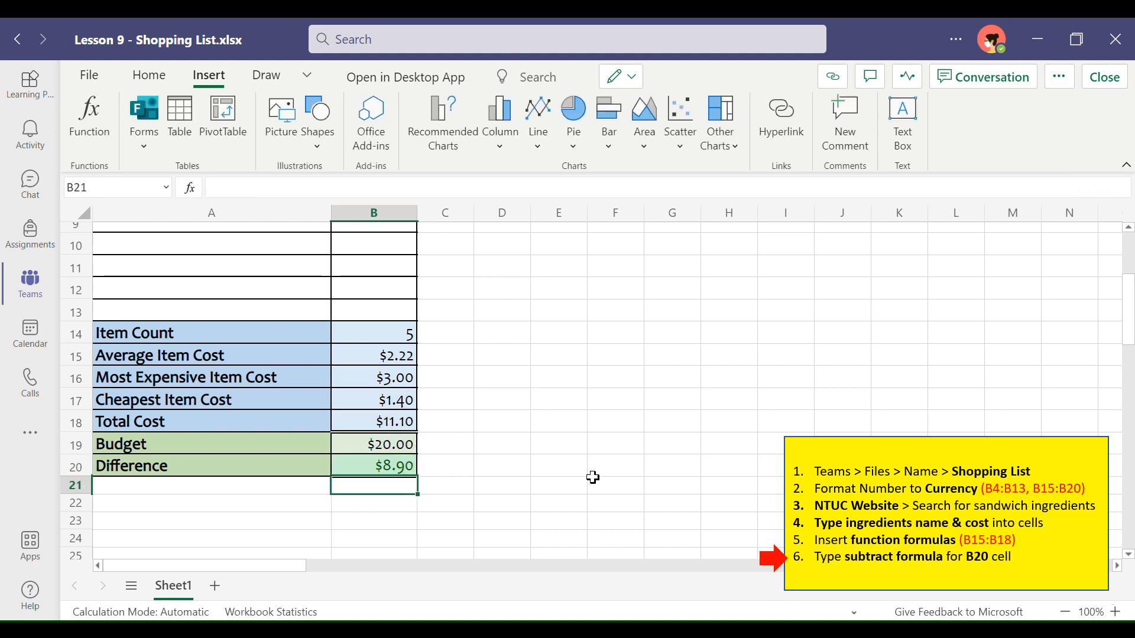
# Step: Review the completed shopping list from the item costs to the budget difference, and close the workbook
pyautogui.scroll(3, 514, 333)
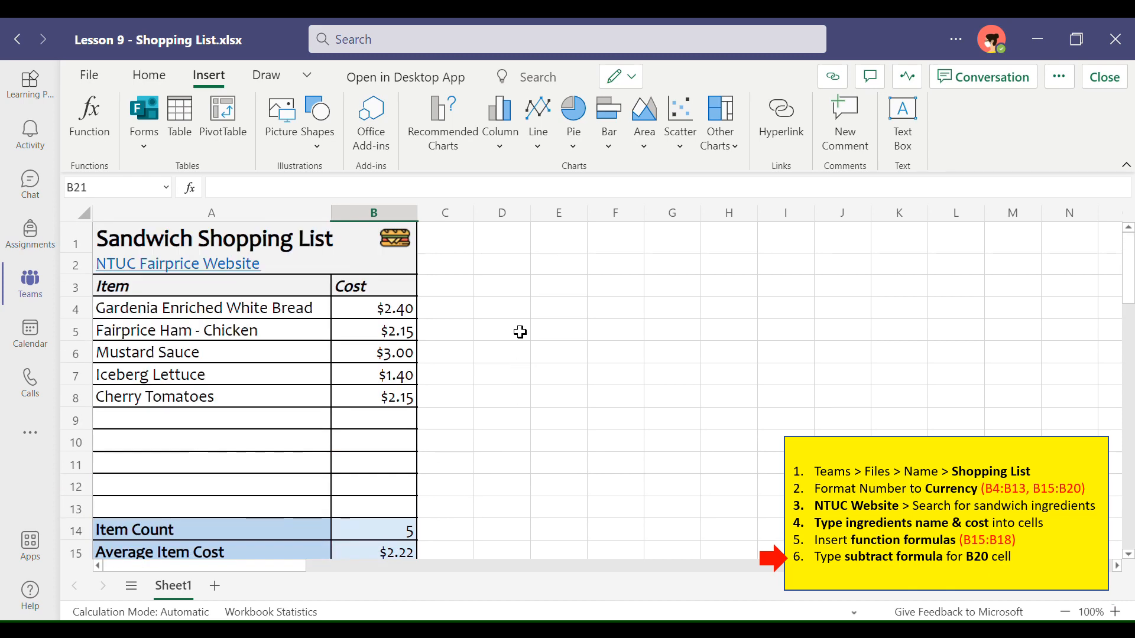
pyautogui.scroll(-5, 520, 332)
pyautogui.scroll(2, 520, 332)
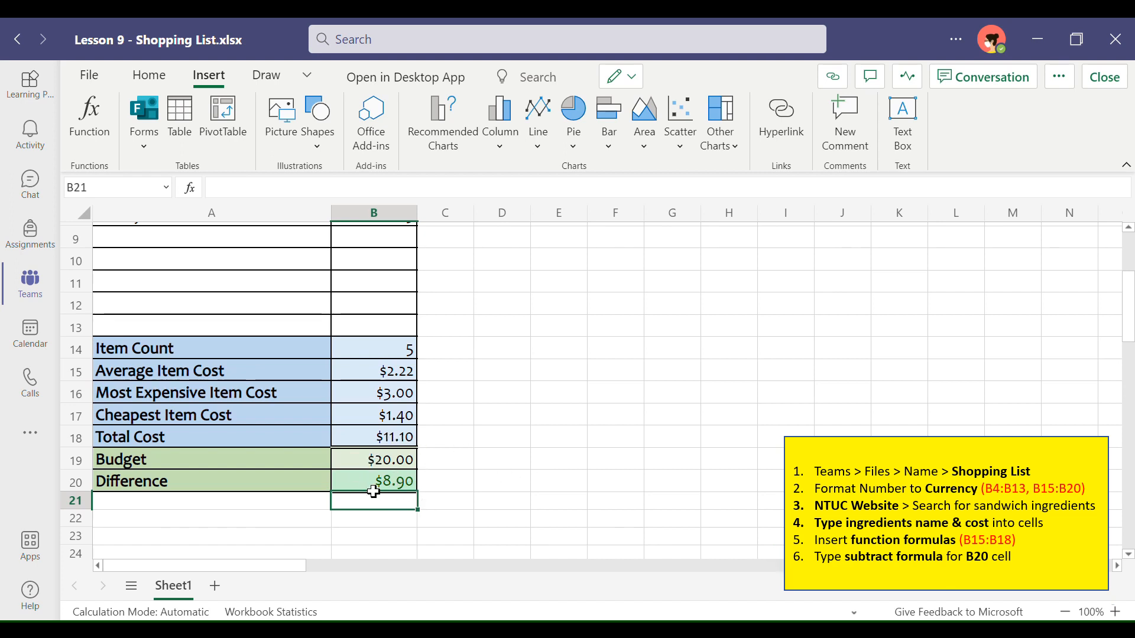
pyautogui.scroll(3, 537, 381)
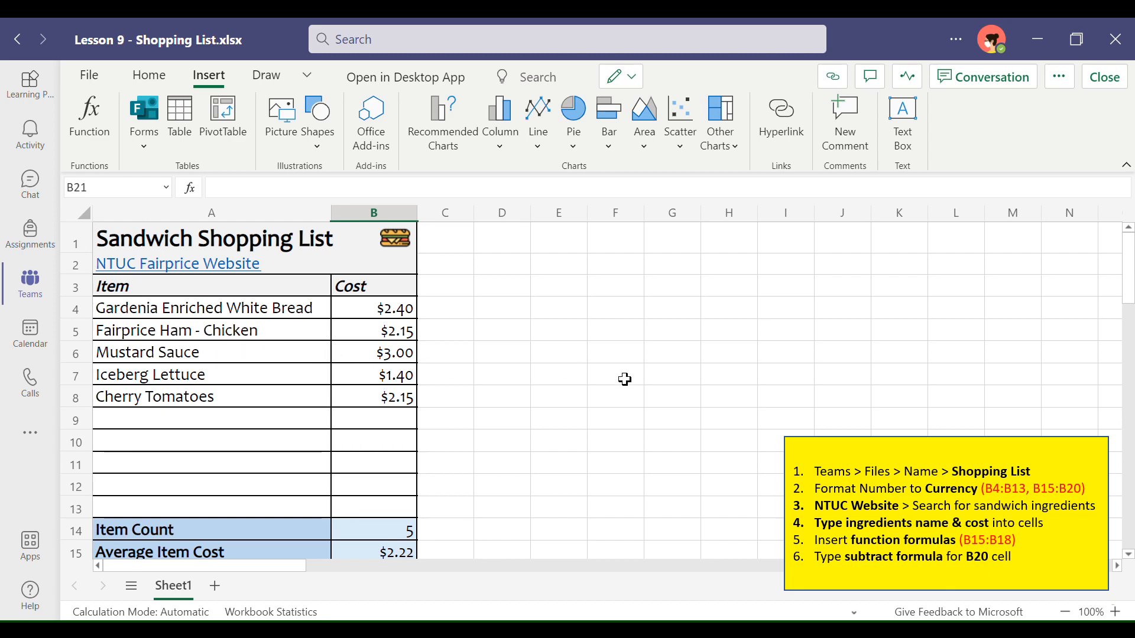
pyautogui.scroll(-4, 625, 379)
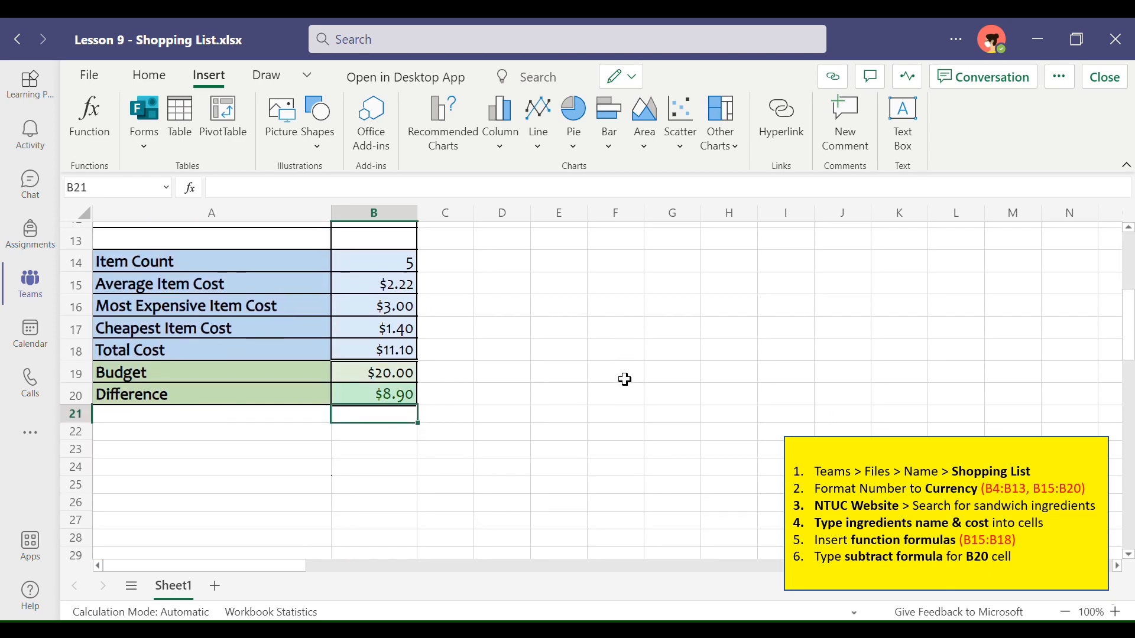
pyautogui.scroll(4, 625, 379)
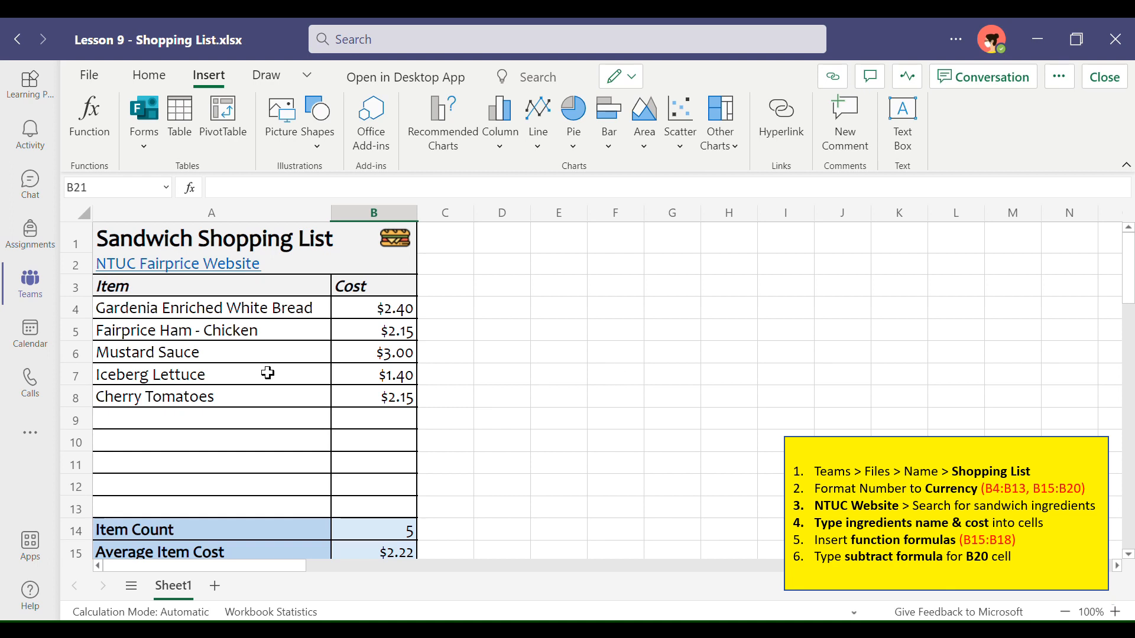
pyautogui.click(1117, 84)
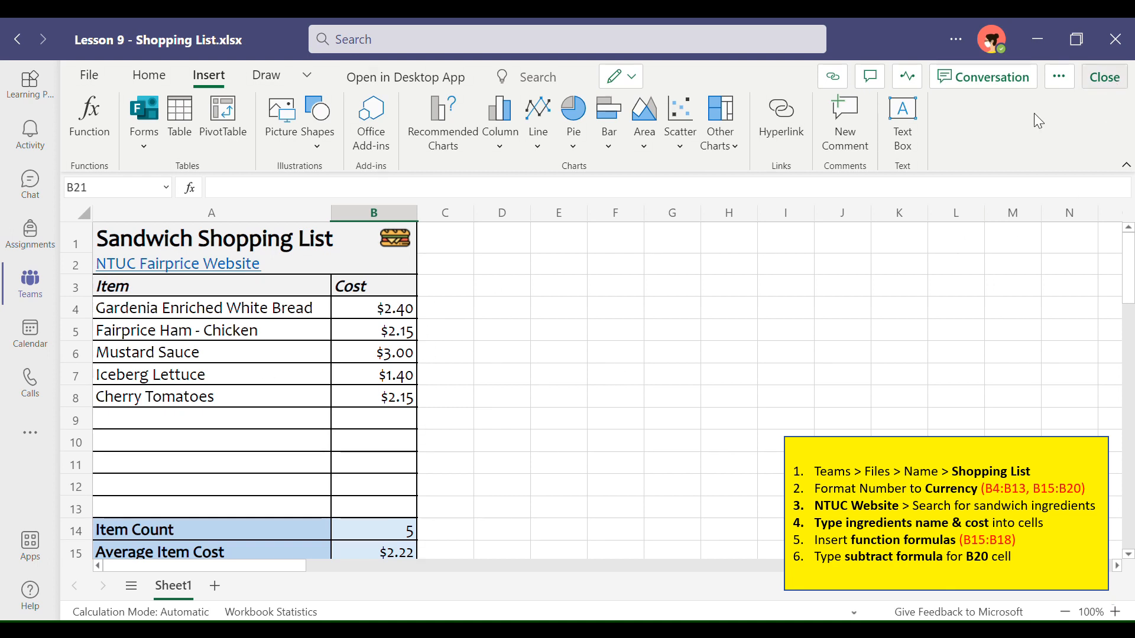